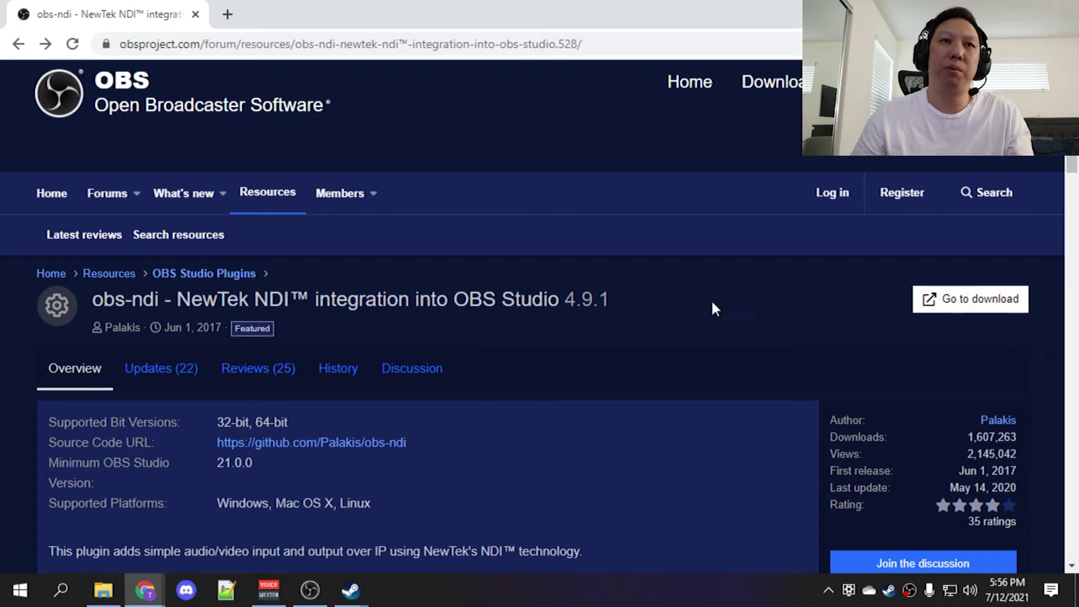
# - Open the obs-ndi 4.9.1 GitHub release page and scroll down to its list of 7 assets
pyautogui.click(995, 300)
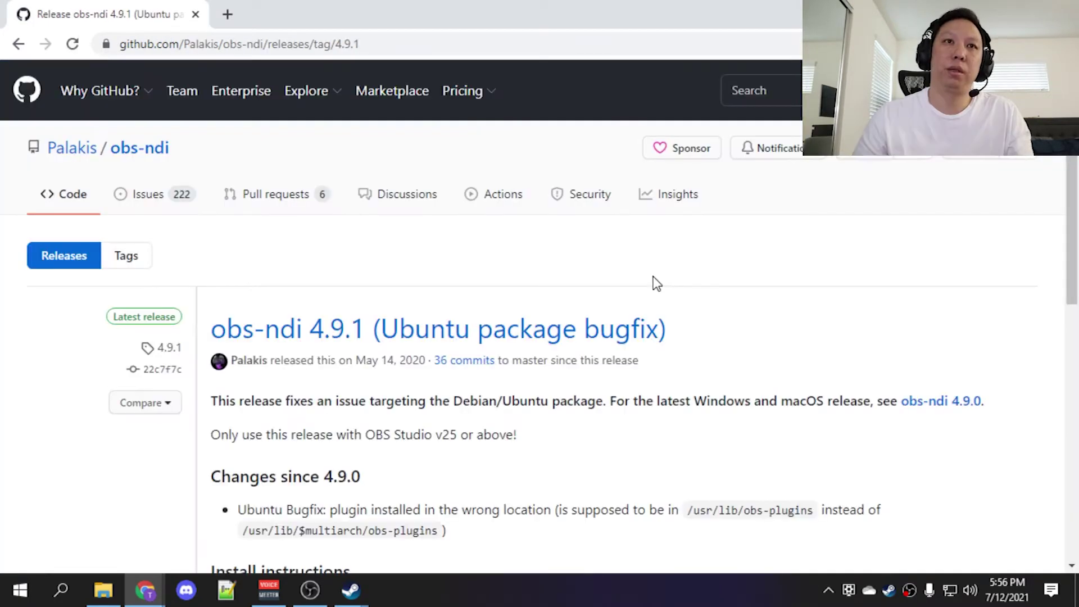
pyautogui.scroll(-5, 617, 270)
pyautogui.scroll(-3, 617, 269)
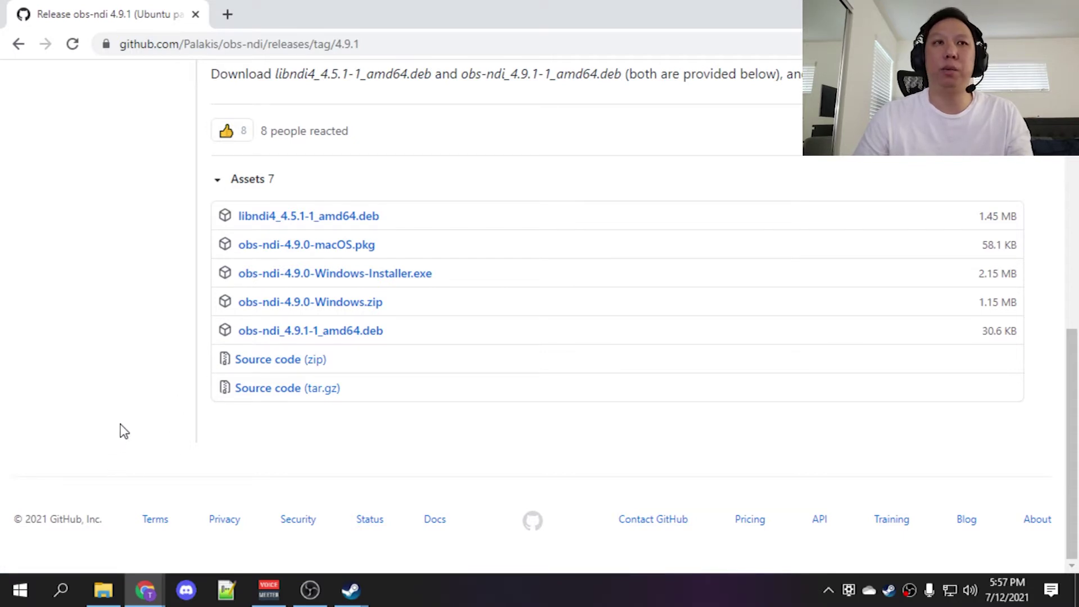
# - Search for 'obs' and follow the OBS Studio shortcut's properties to the folder holding its executable
pyautogui.click(68, 598)
pyautogui.write('obs')
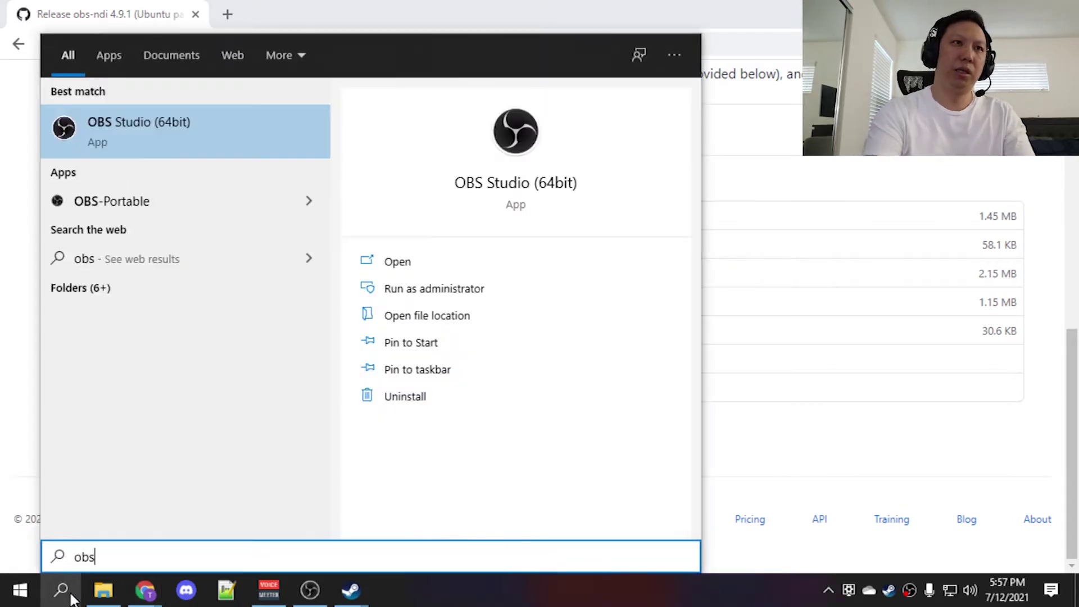
pyautogui.rightClick(148, 141)
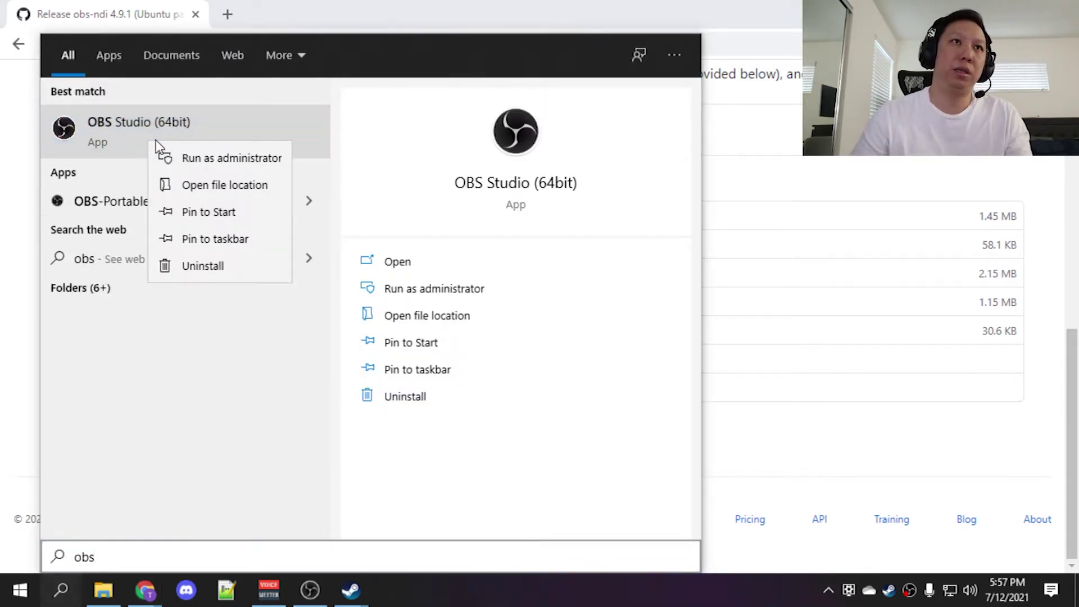
pyautogui.click(200, 185)
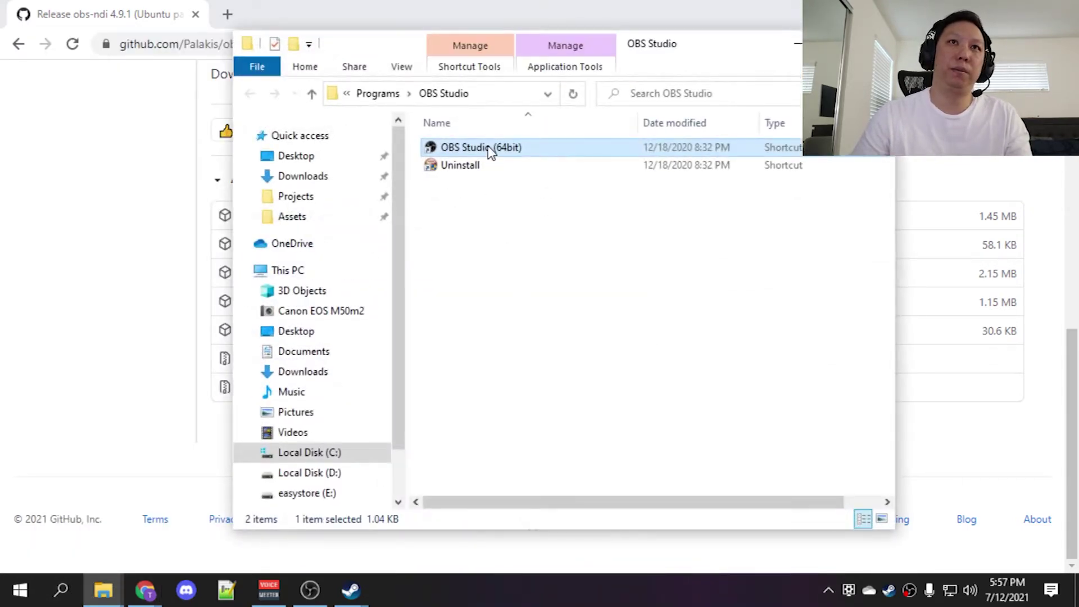
pyautogui.rightClick(490, 153)
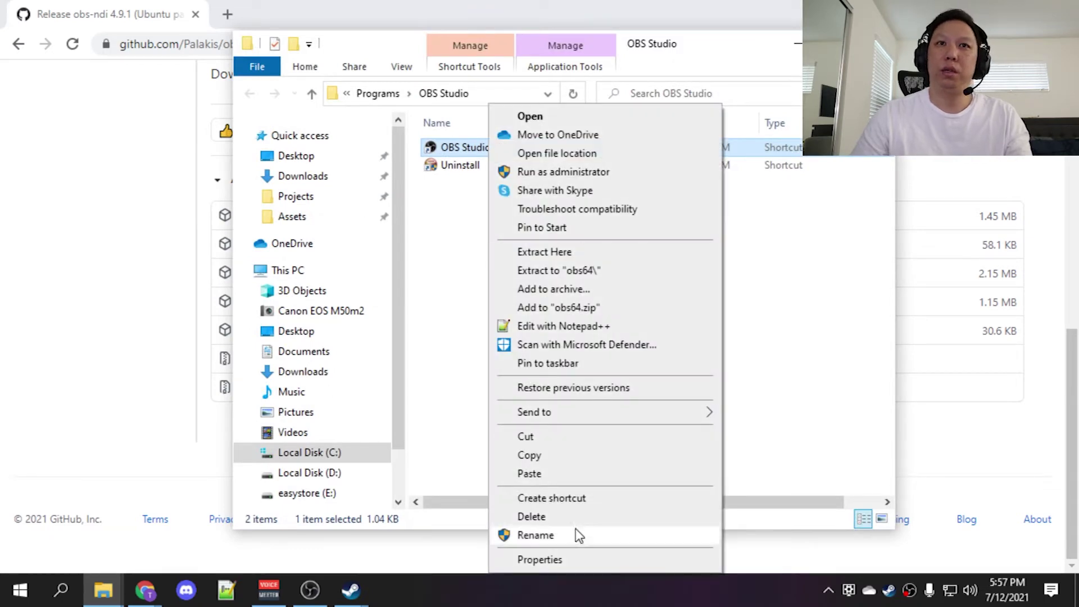
pyautogui.click(581, 555)
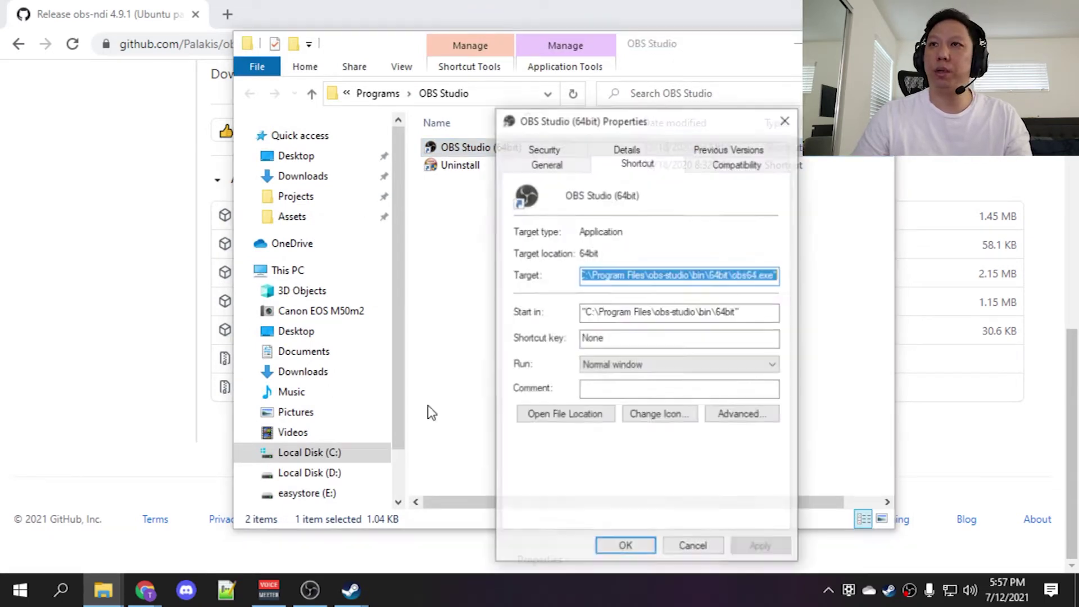
pyautogui.click(540, 416)
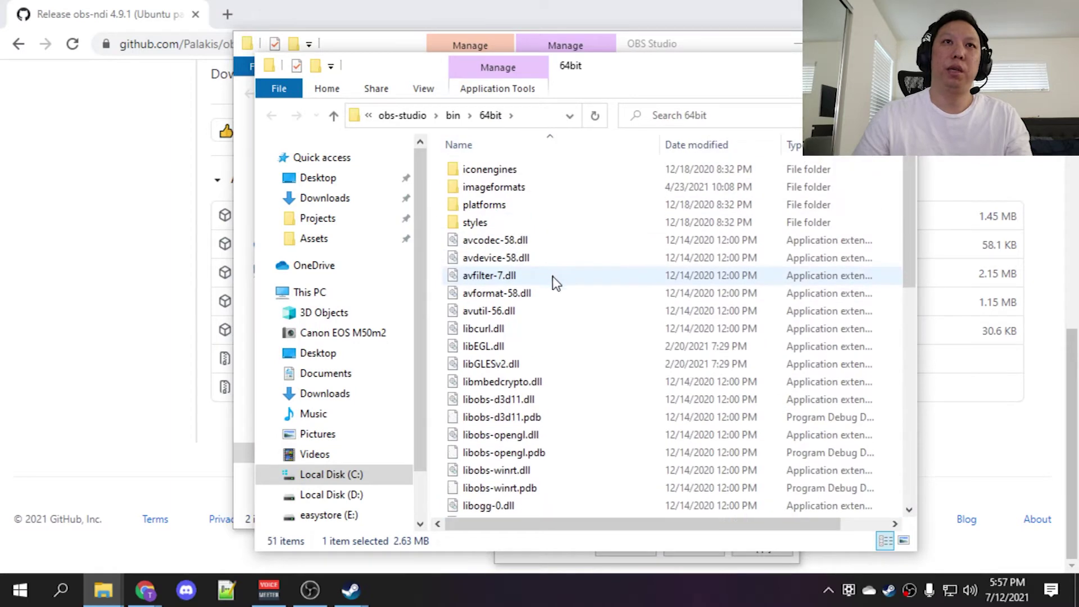
# - Go up to the obs-studio folder, select and copy all eight items, and close the Explorer windows
pyautogui.click(335, 119)
pyautogui.click(335, 119)
pyautogui.moveTo(681, 351); pyautogui.dragTo(335, 95)
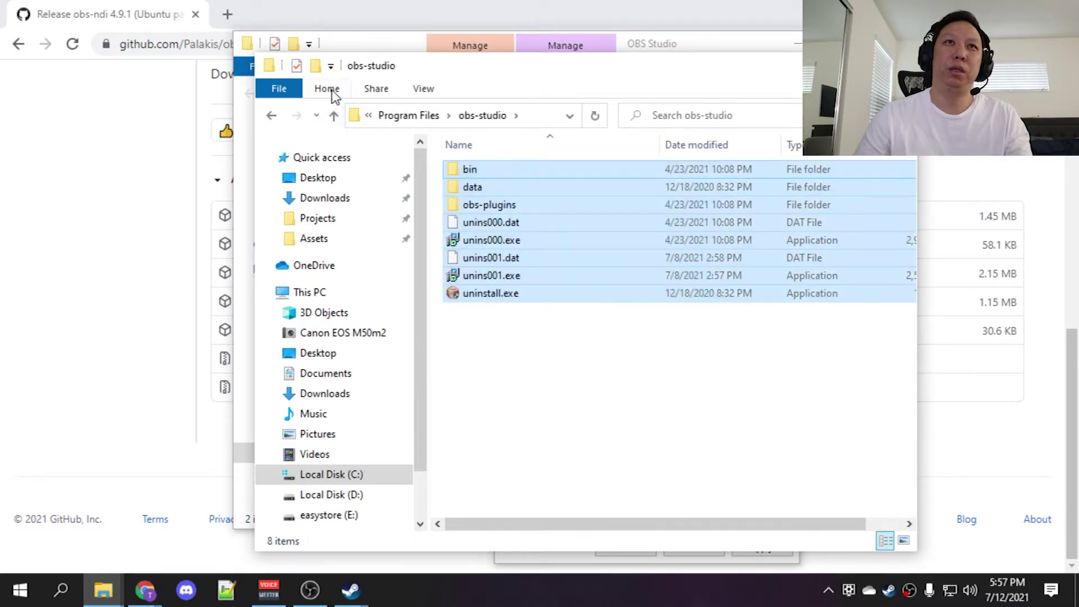
pyautogui.hotkey('alt', 'F4')
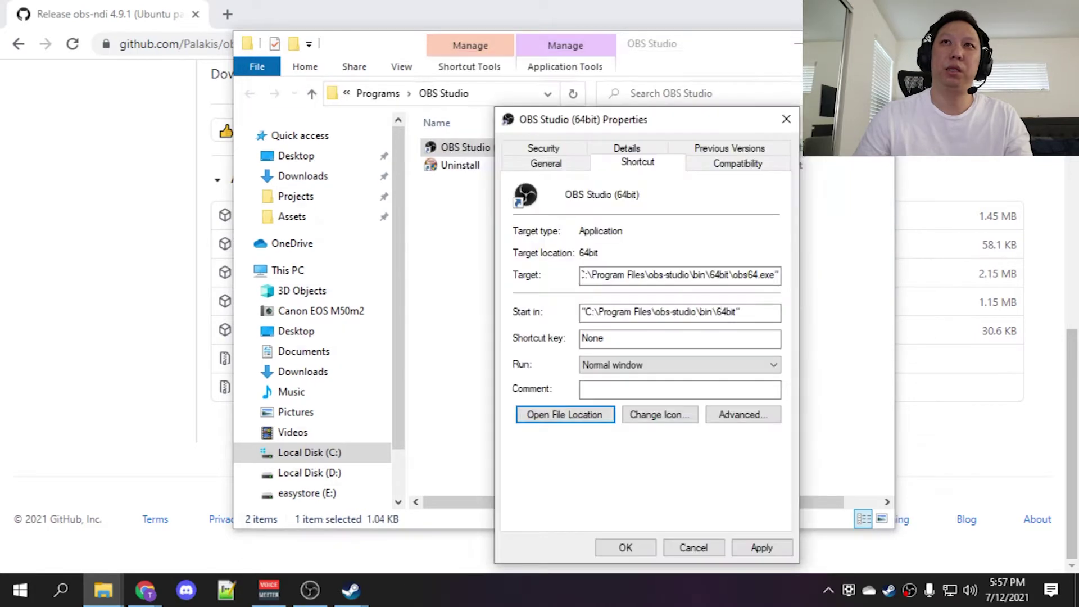
pyautogui.click(785, 119)
pyautogui.hotkey('alt', 'F4')
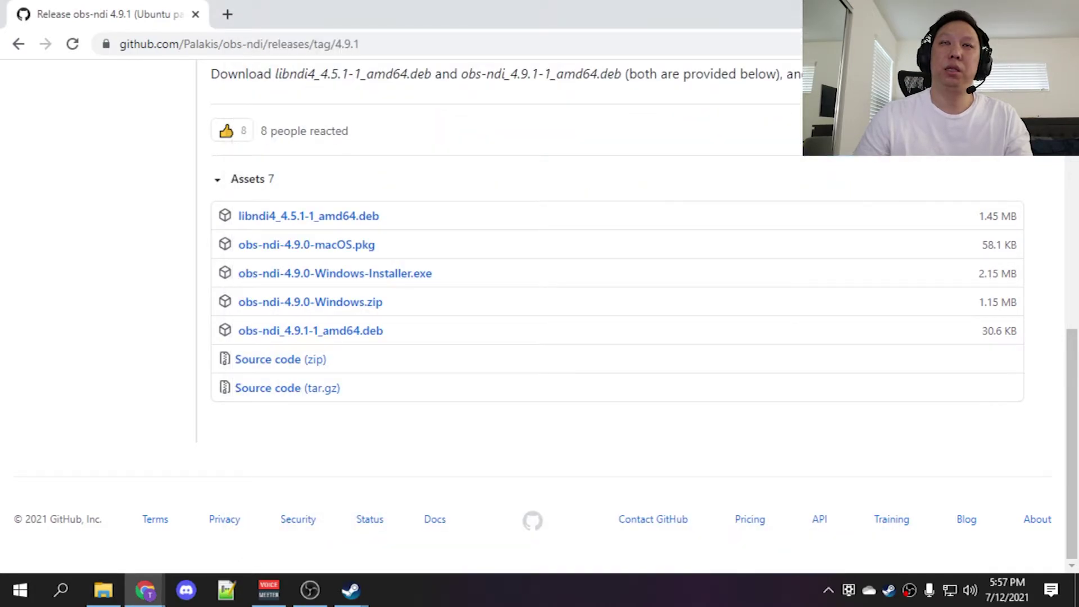
pyautogui.press('super+d')
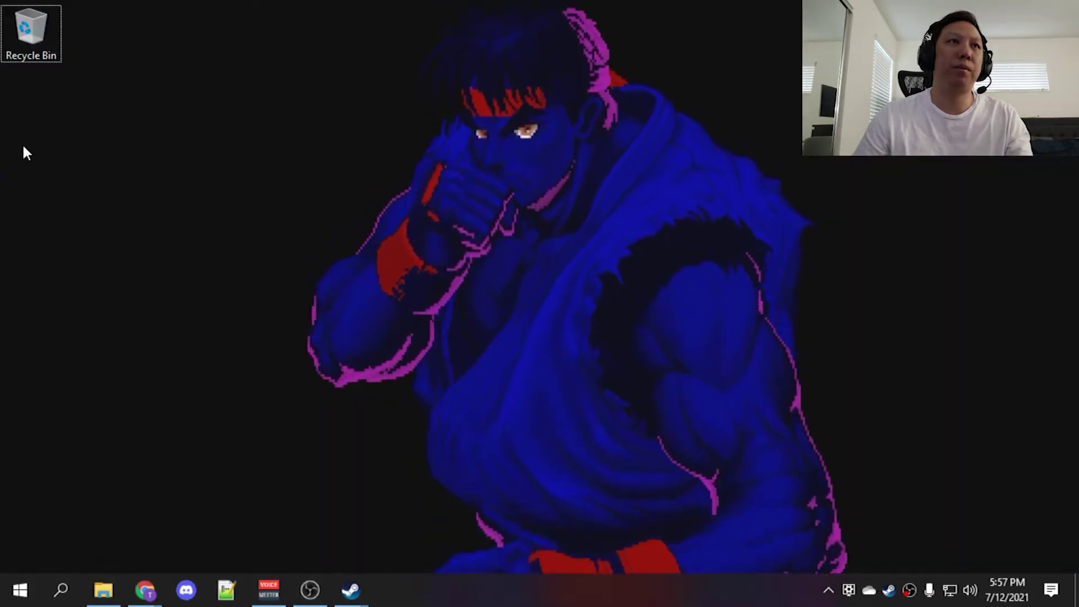
# - Create a new desktop folder named 'OBS Portable' and open it
pyautogui.rightClick(25, 149)
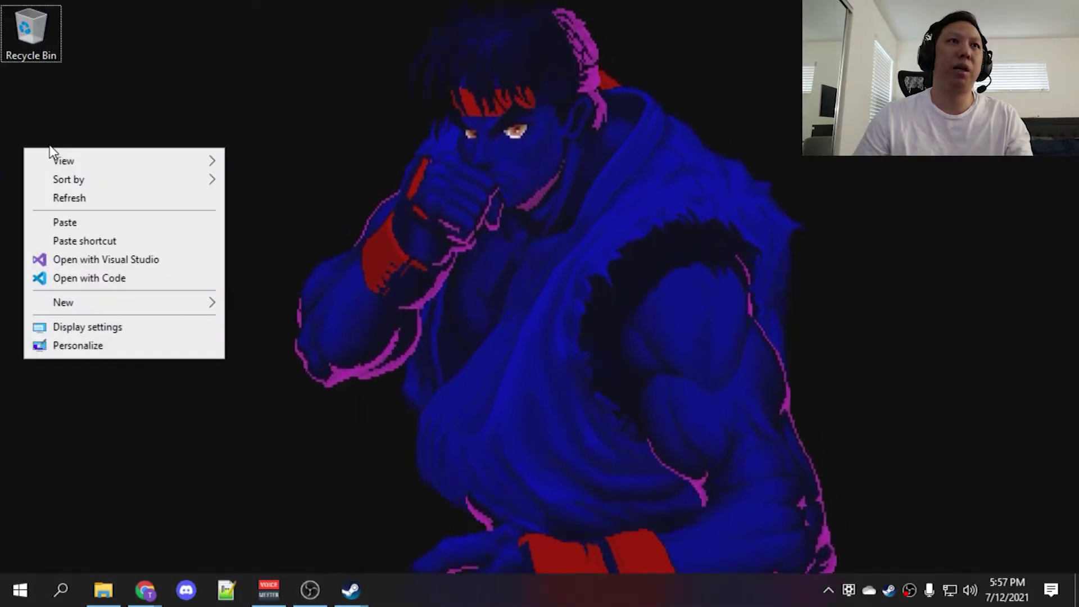
pyautogui.moveTo(129, 303)
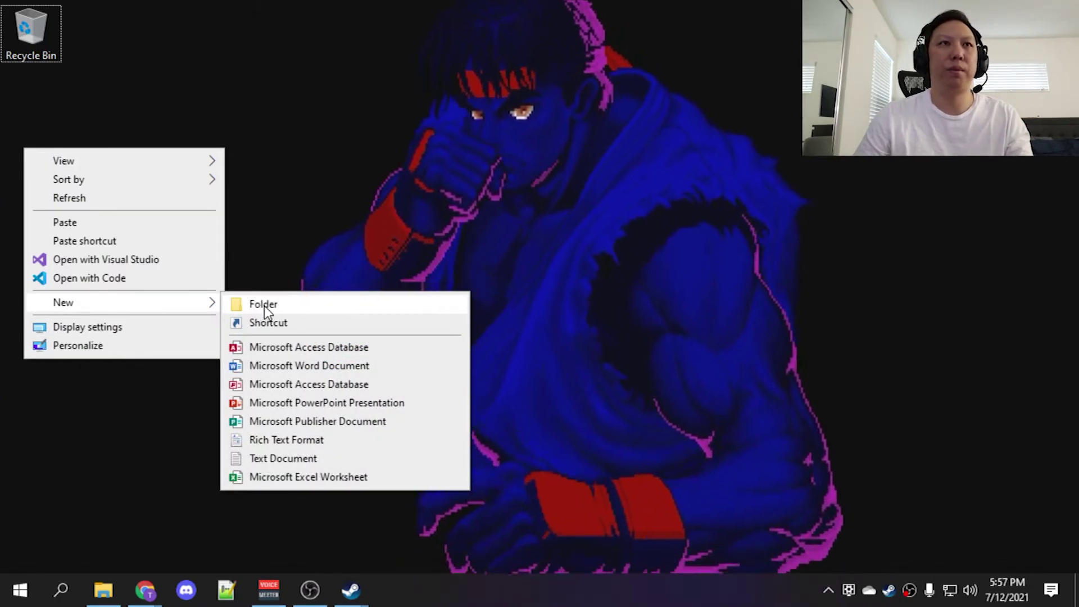
pyautogui.click(264, 306)
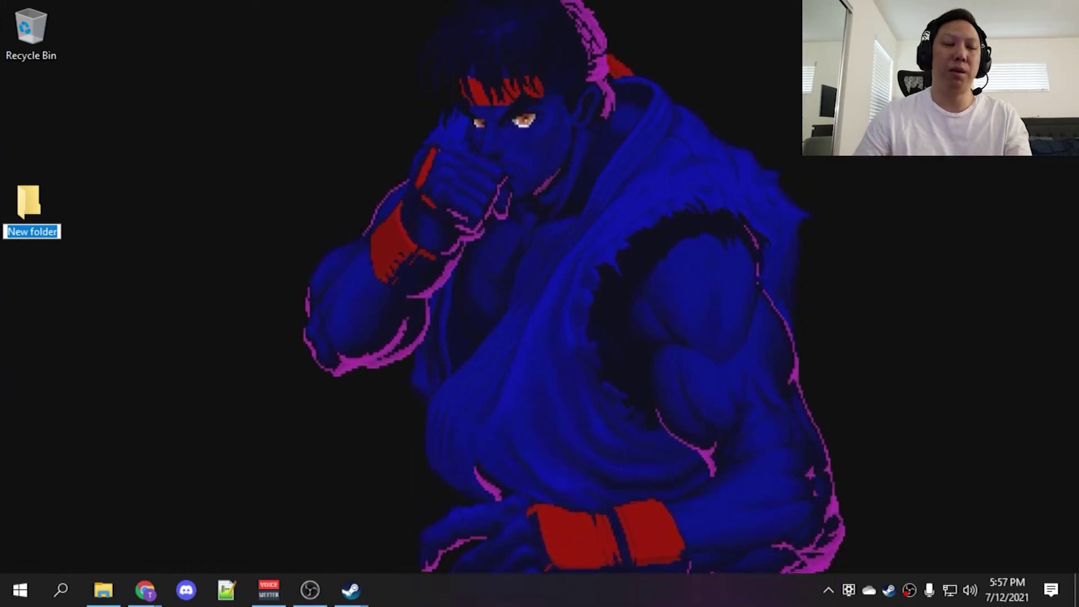
pyautogui.write('OB')
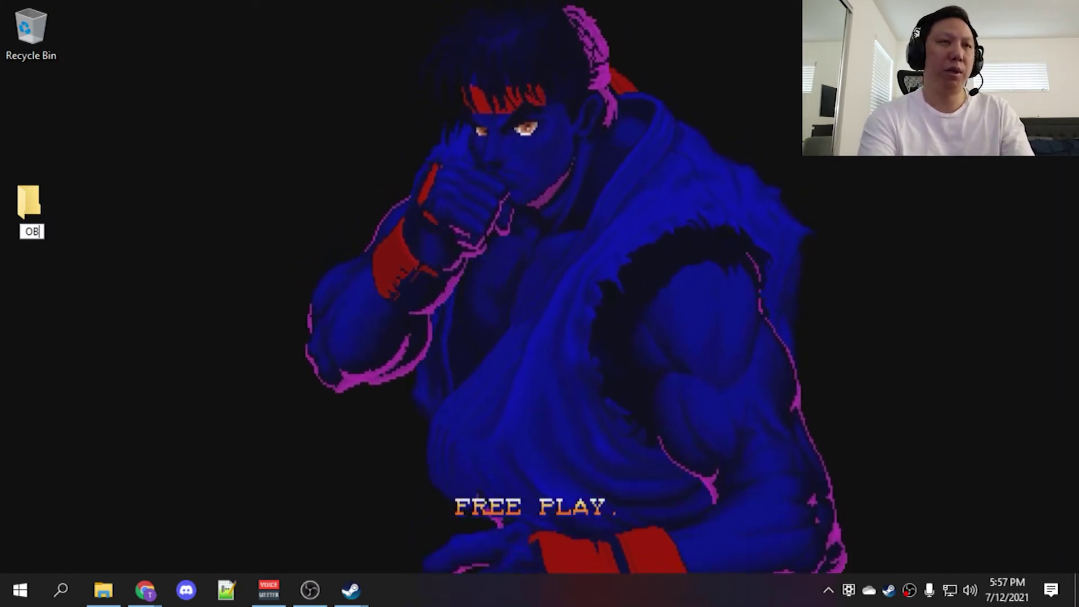
pyautogui.write('S Portable')
pyautogui.press('Return')
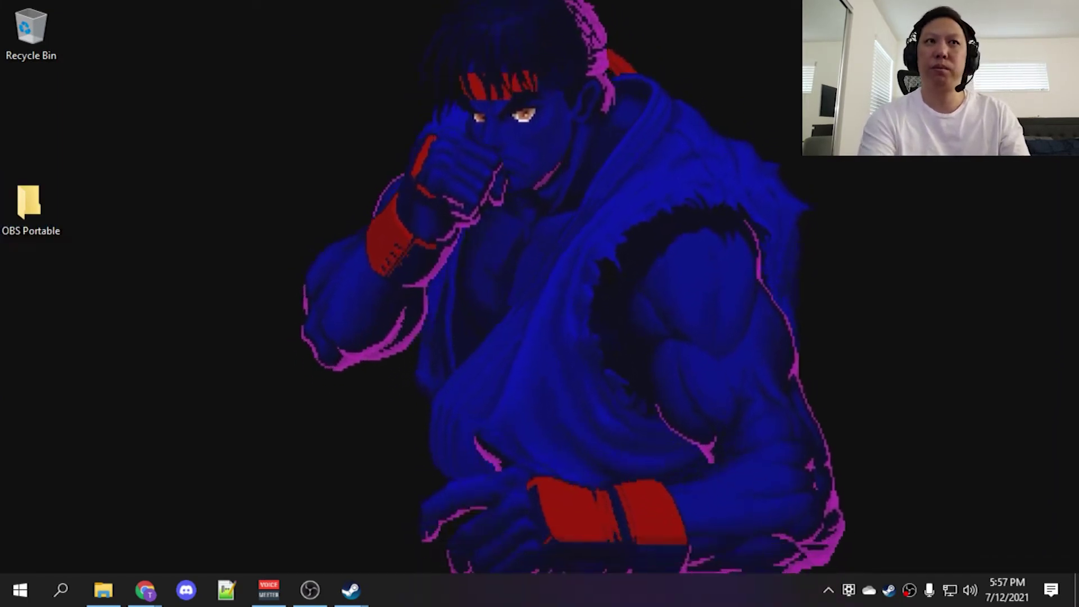
pyautogui.press('Return')
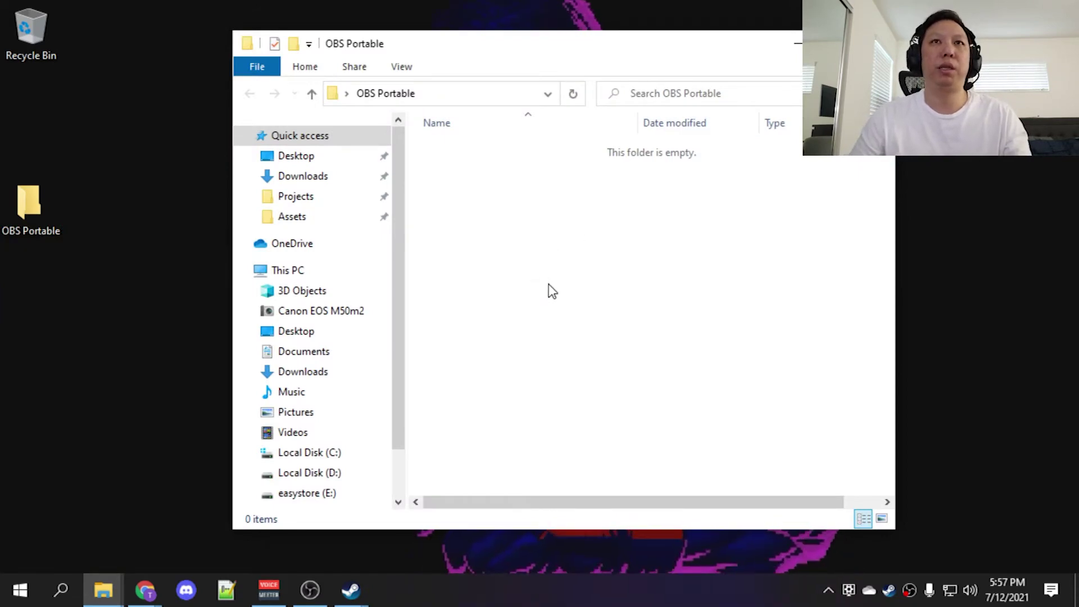
# - Paste the copied OBS Studio files into OBS Portable, then open bin\64bit and select obs64.exe
pyautogui.hotkey('ctrl', 'v')
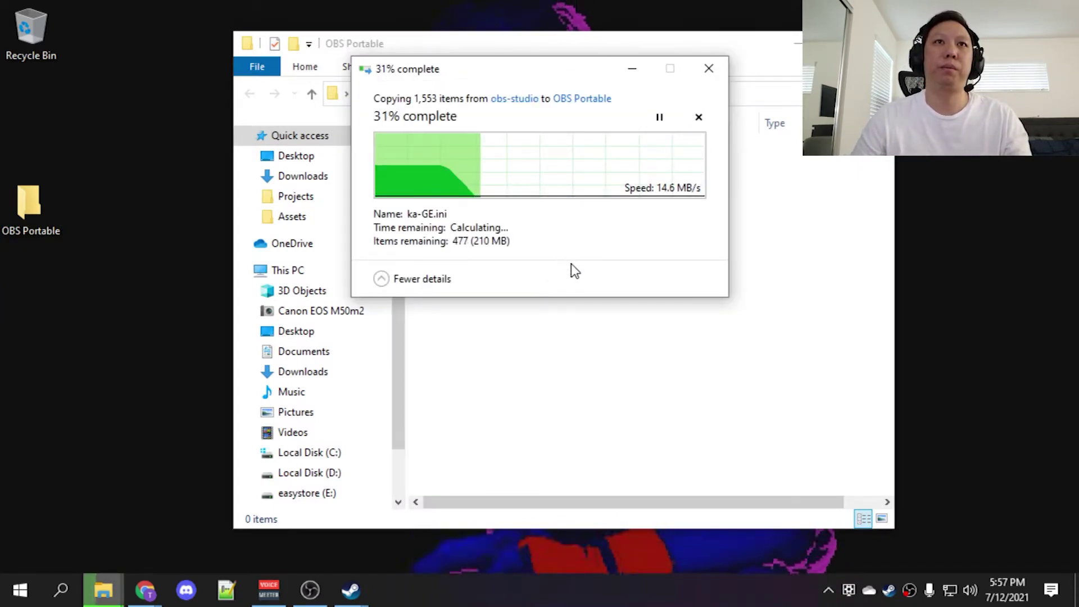
pyautogui.click(585, 248)
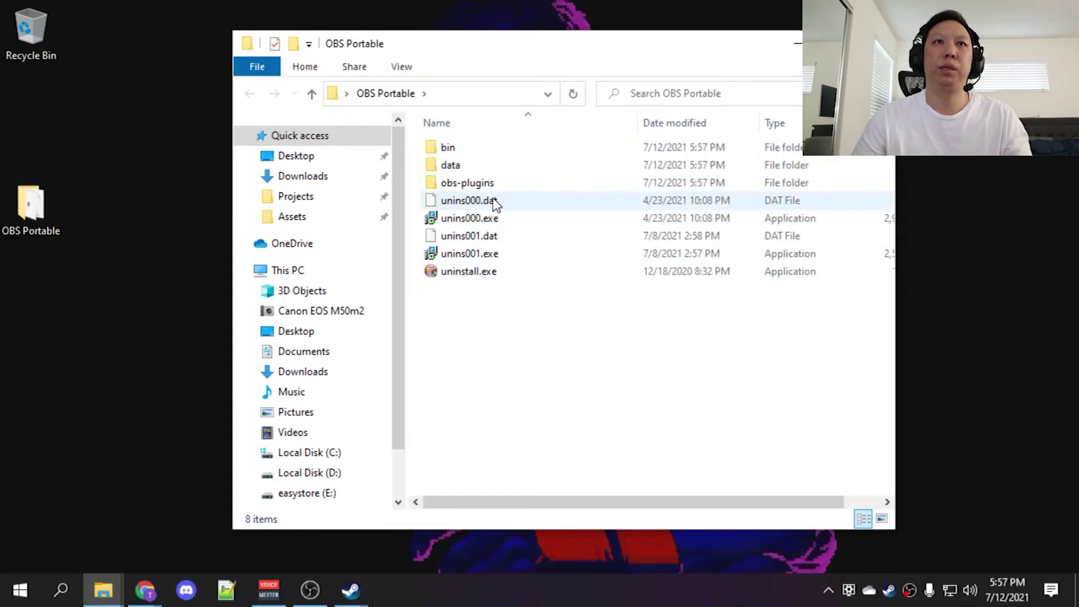
pyautogui.doubleClick(457, 150)
pyautogui.click(457, 168)
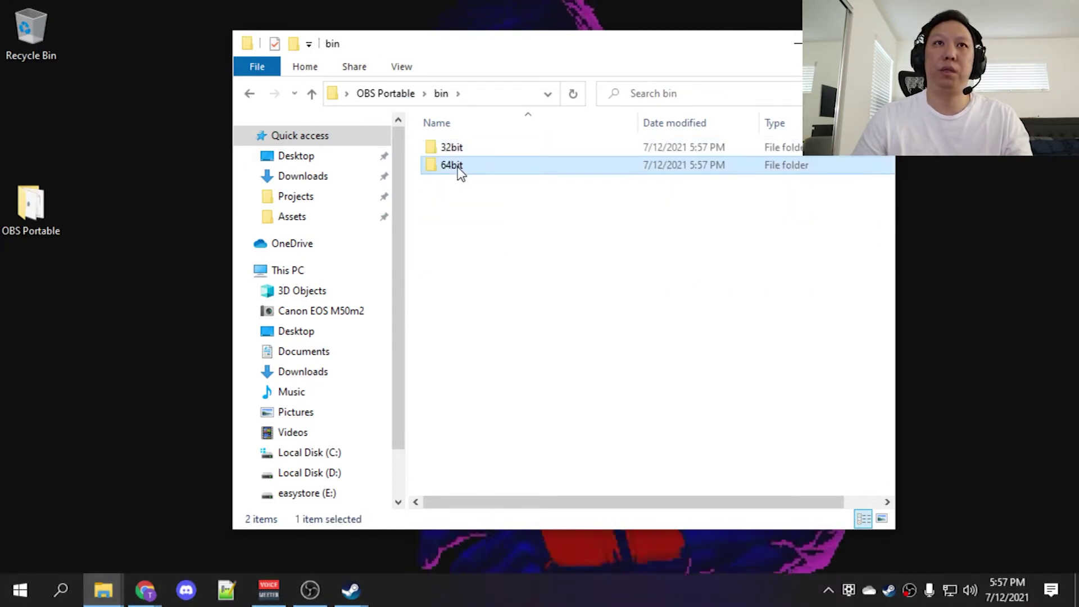
pyautogui.doubleClick(456, 166)
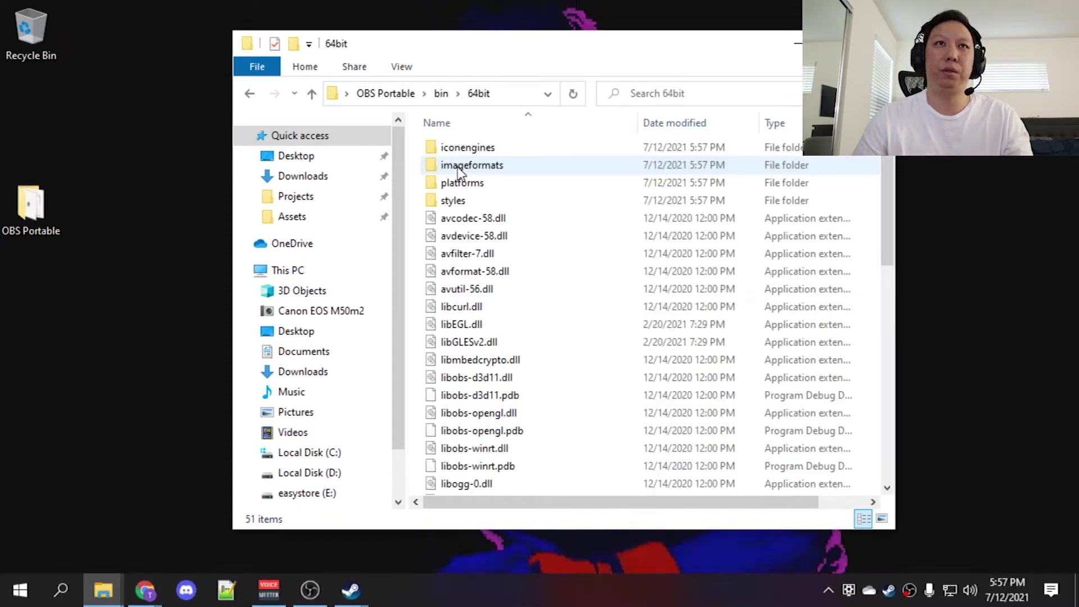
pyautogui.scroll(-4, 534, 270)
pyautogui.scroll(-3, 537, 270)
pyautogui.click(470, 309)
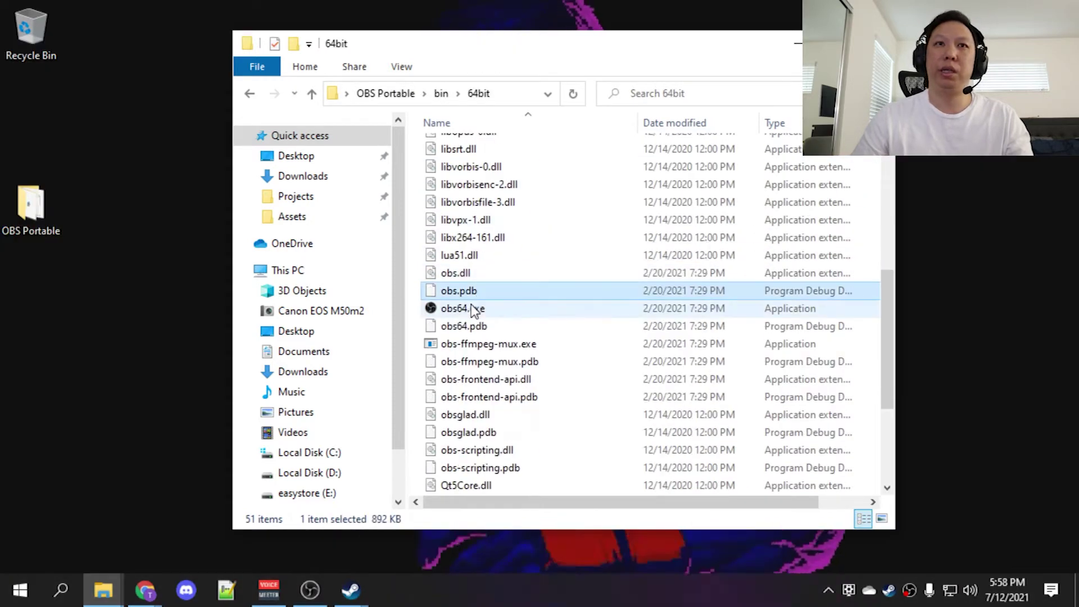
# - Create a shortcut to obs64.exe in the 64bit folder
pyautogui.rightClick(470, 309)
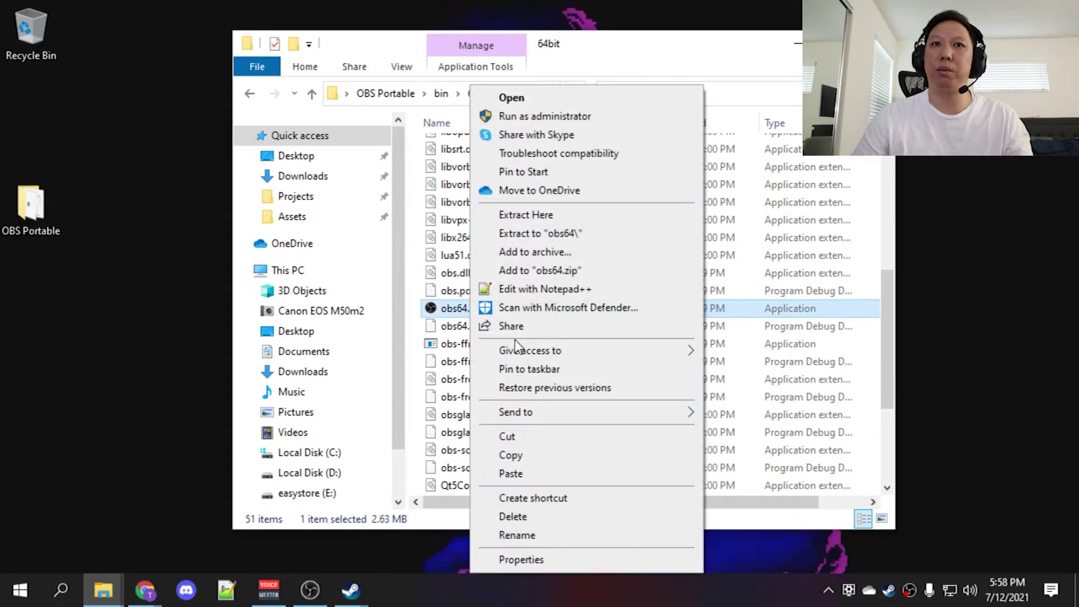
pyautogui.click(548, 503)
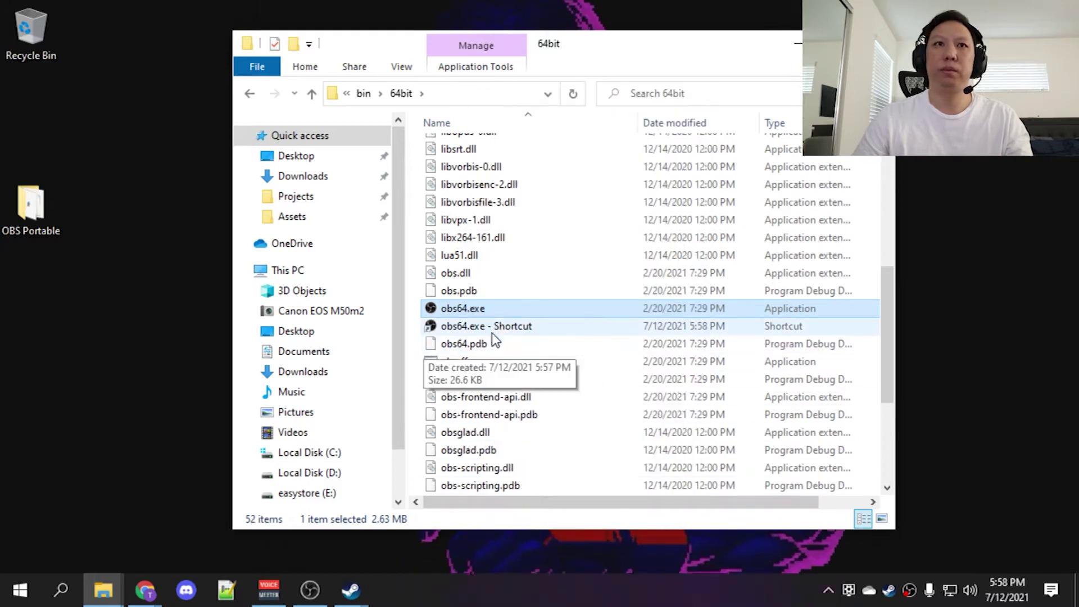
pyautogui.rightClick(466, 332)
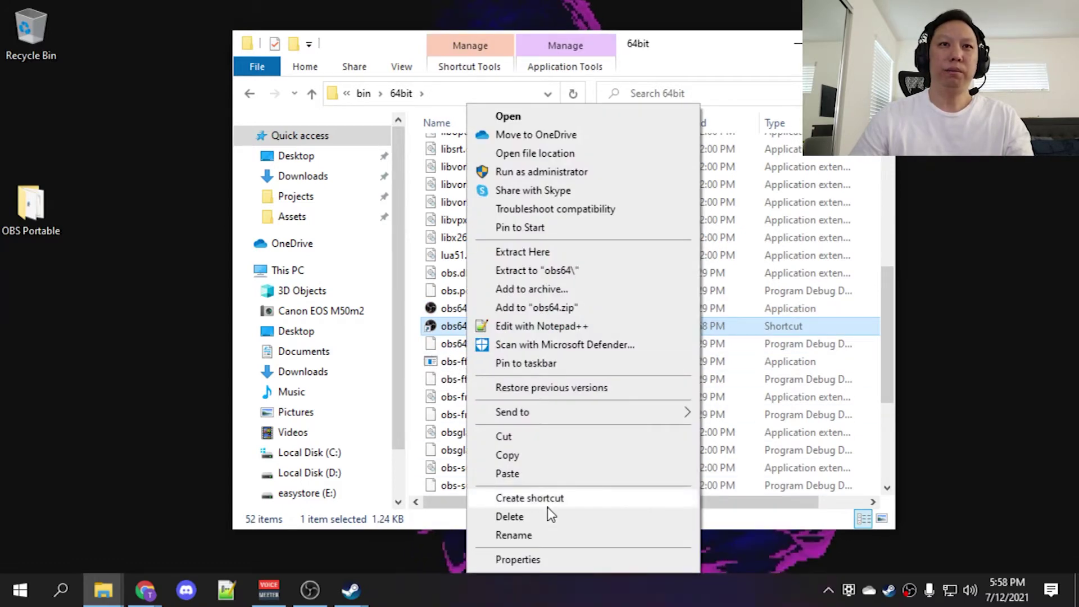
pyautogui.click(464, 329)
pyautogui.click(481, 310)
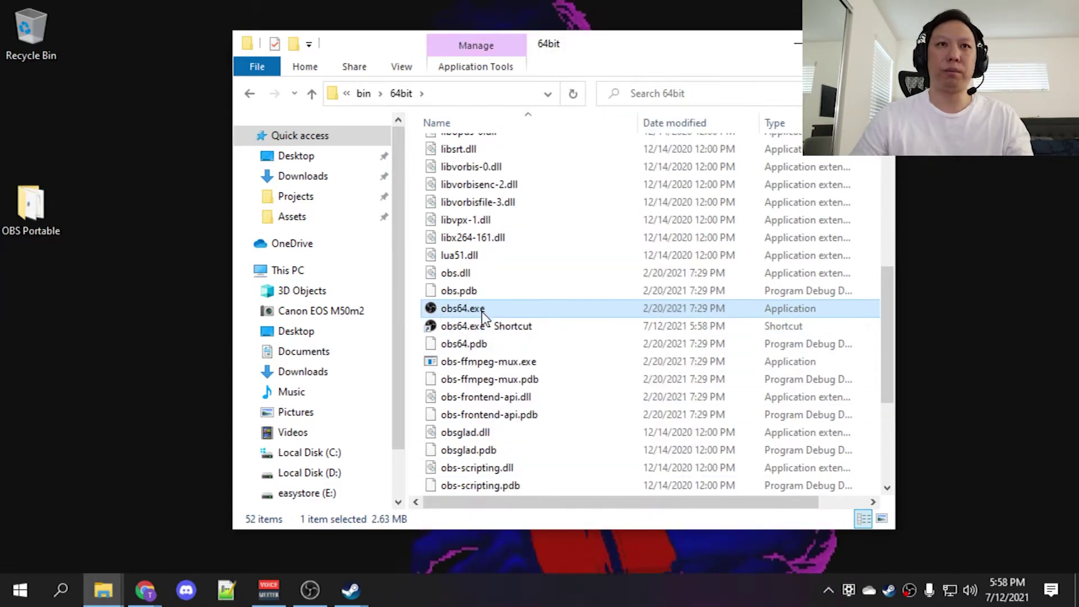
pyautogui.click(481, 326)
# - Append --portable to the shortcut's Target field and apply it
pyautogui.rightClick(480, 326)
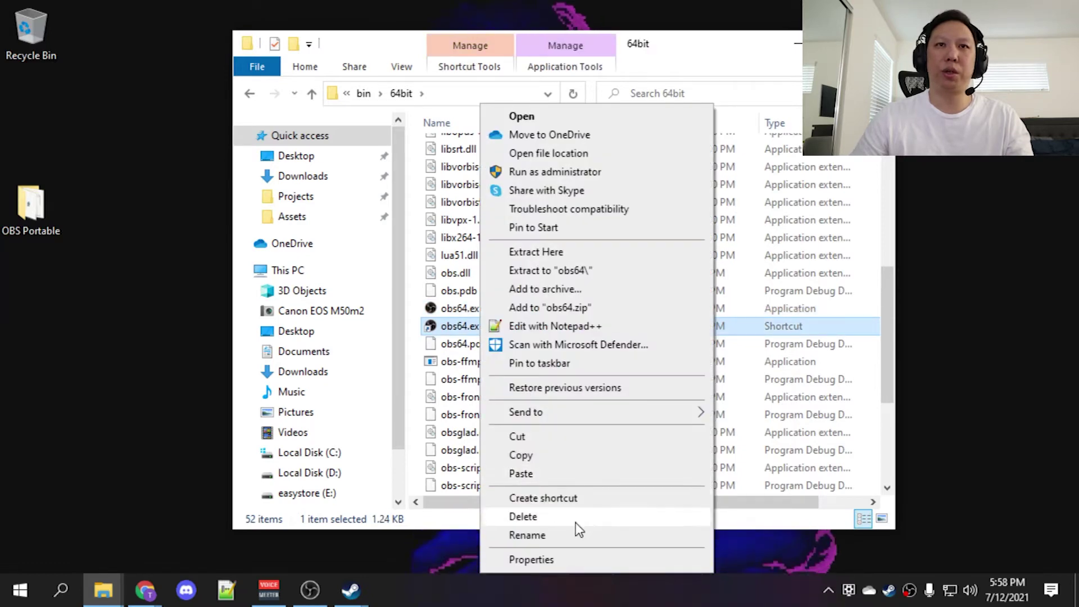
pyautogui.click(579, 559)
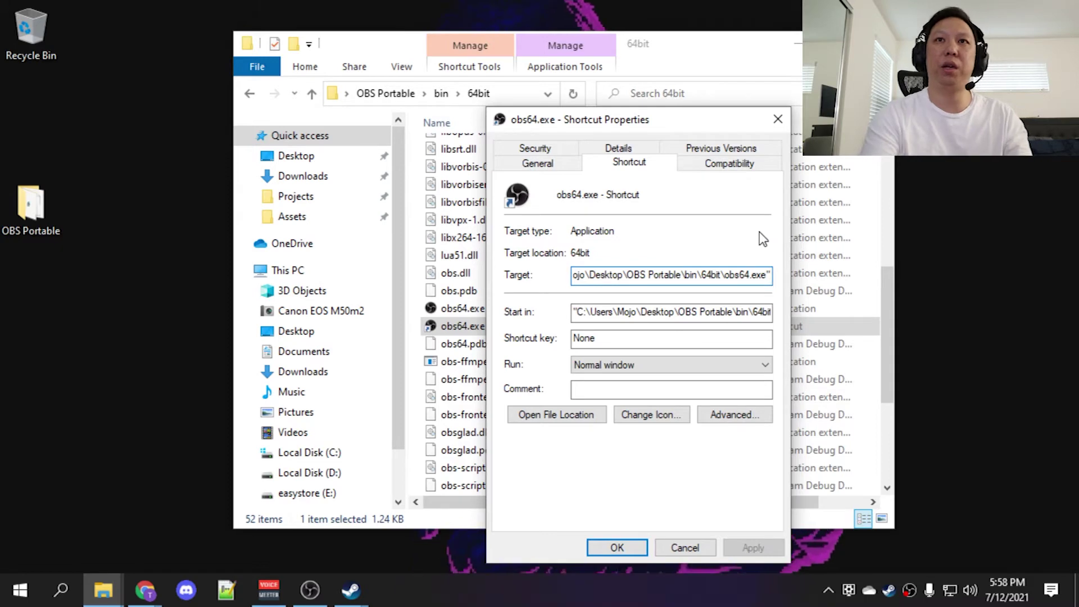
pyautogui.write('-')
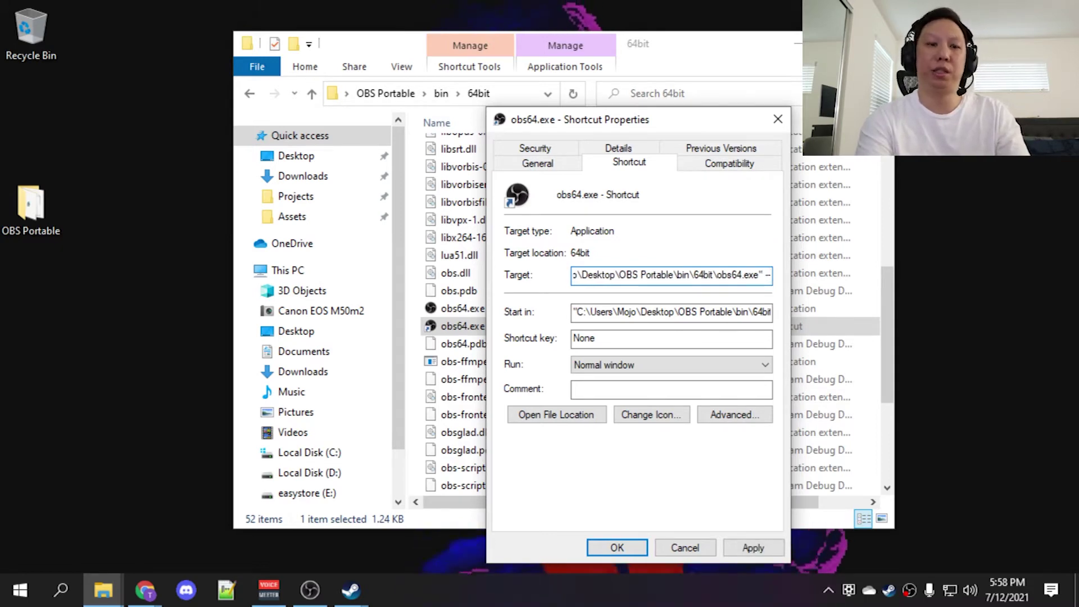
pyautogui.write('-portab')
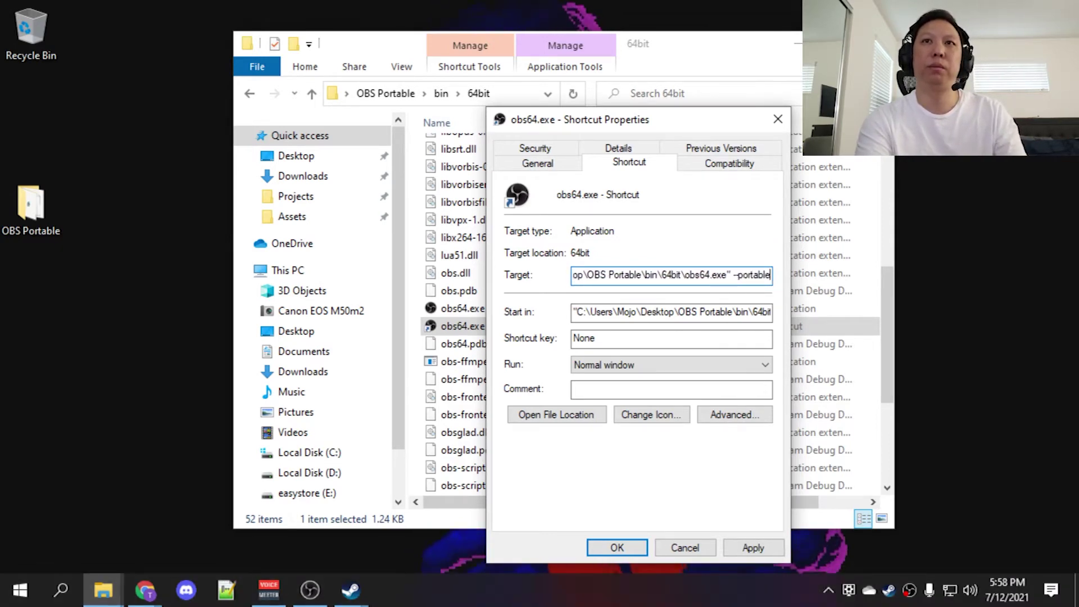
pyautogui.write('le')
pyautogui.press('Return')
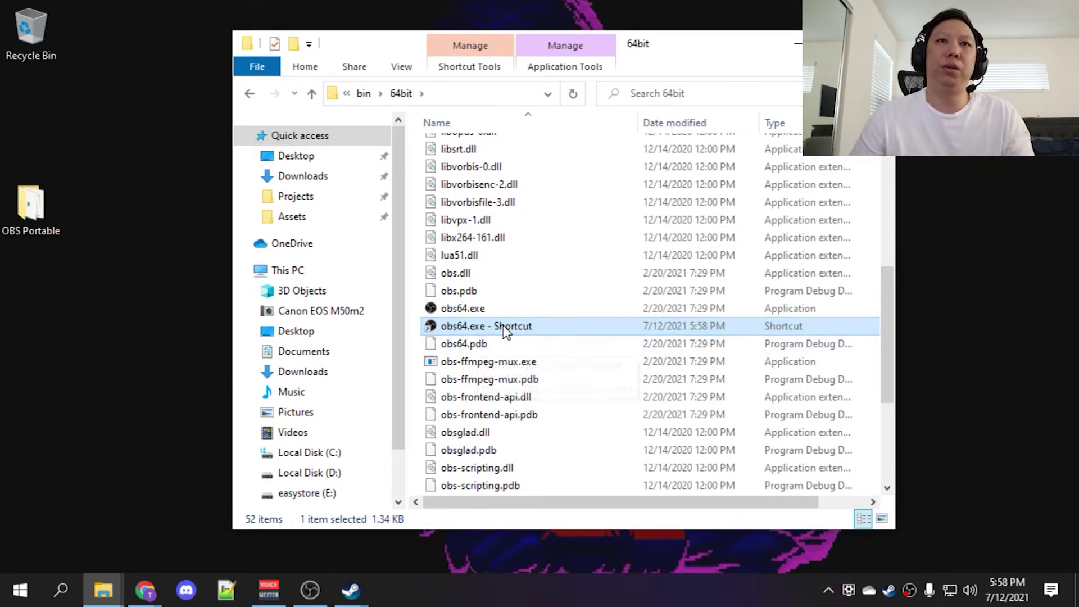
# - Rename the shortcut to 'obs64.exe - Portable'
pyautogui.click(494, 332)
pyautogui.moveTo(499, 327); pyautogui.dragTo(677, 306)
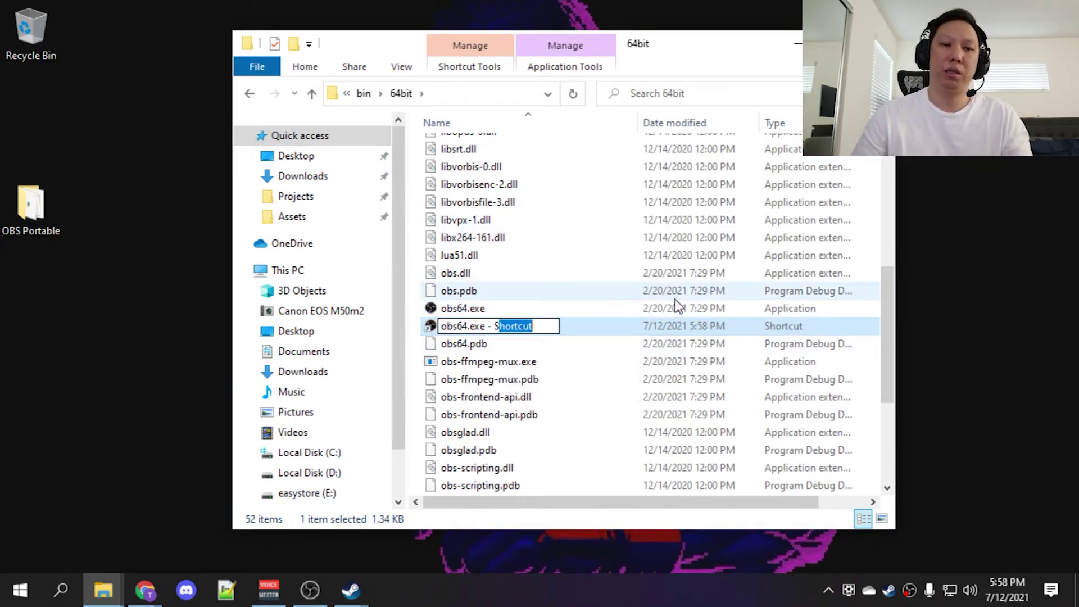
pyautogui.write('Portable')
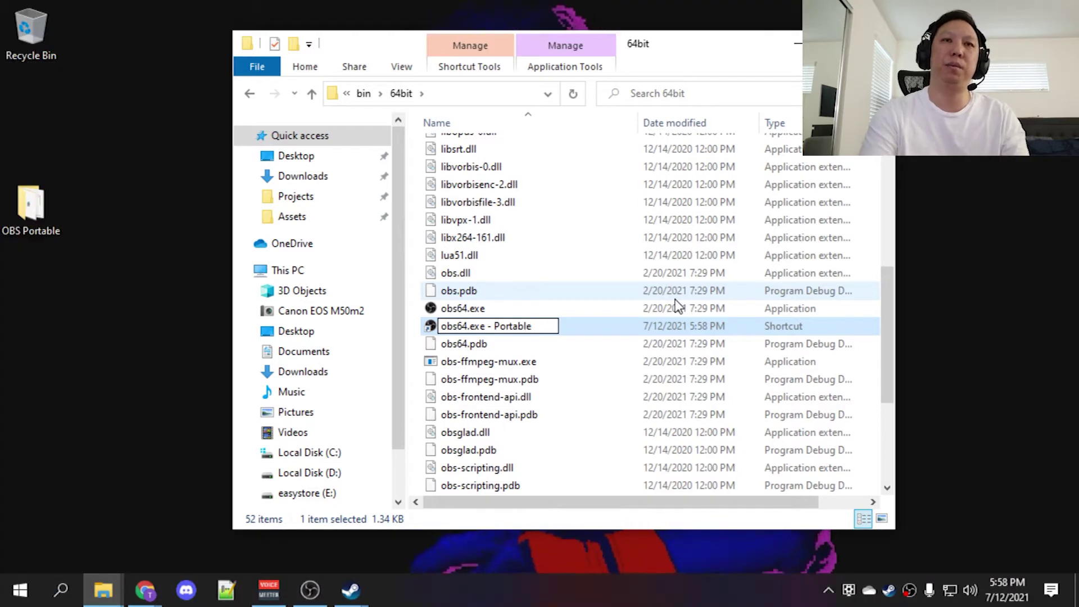
pyautogui.press('Return')
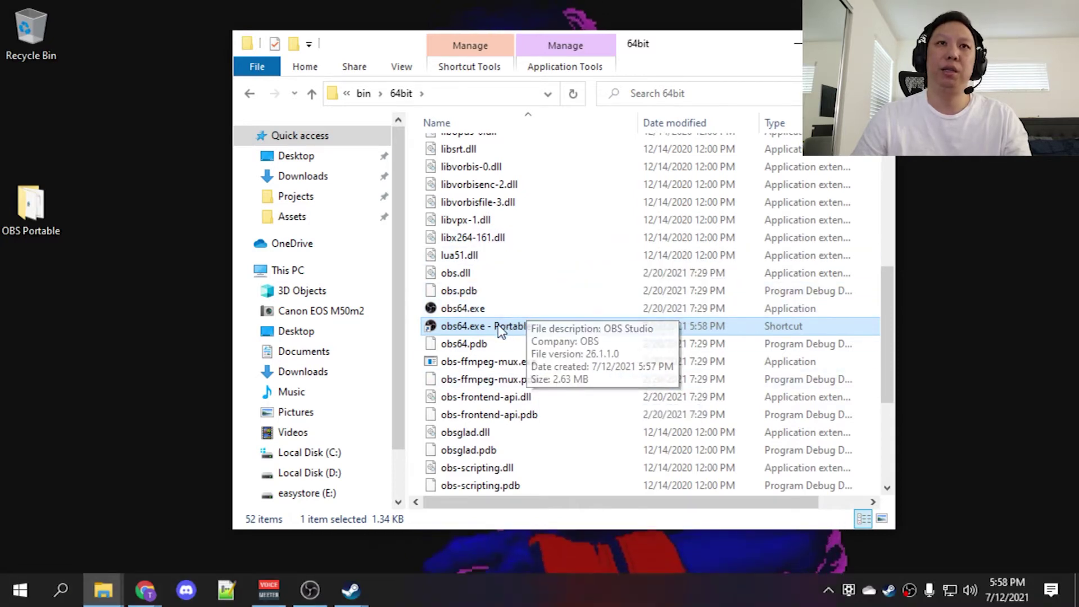
# - Paste the portable shortcut onto the desktop and launch OBS in Portable Mode from it
pyautogui.rightClick(27, 270)
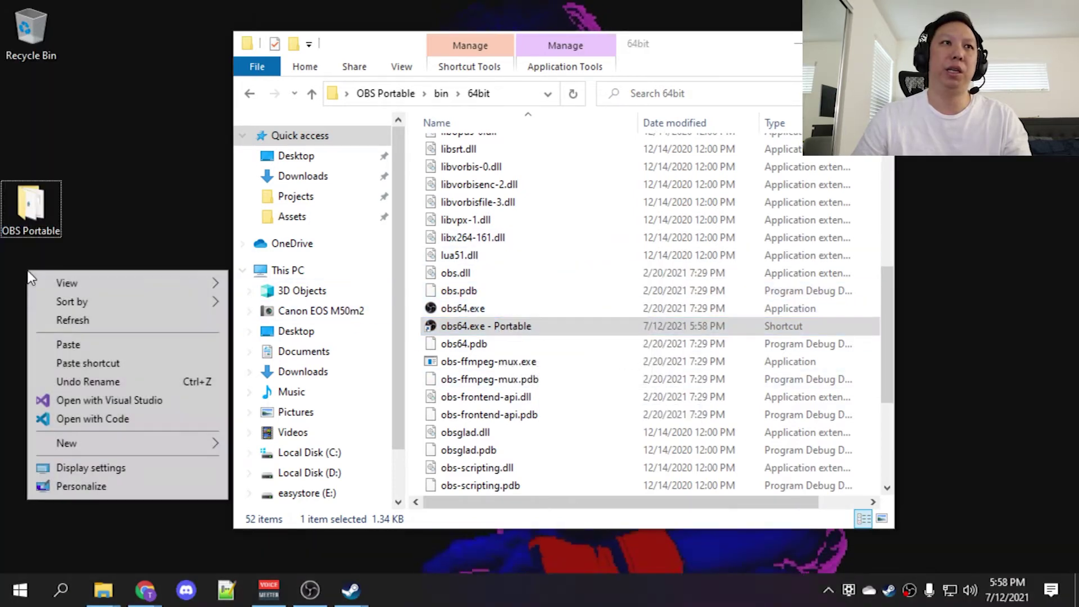
pyautogui.click(18, 269)
pyautogui.rightClick(20, 269)
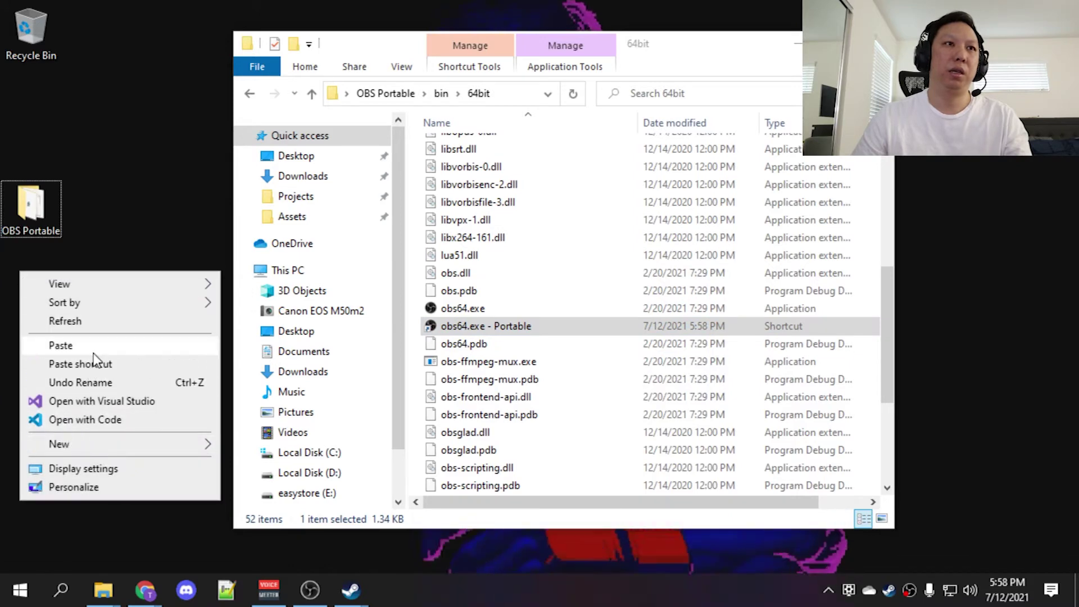
pyautogui.click(80, 363)
pyautogui.click(800, 43)
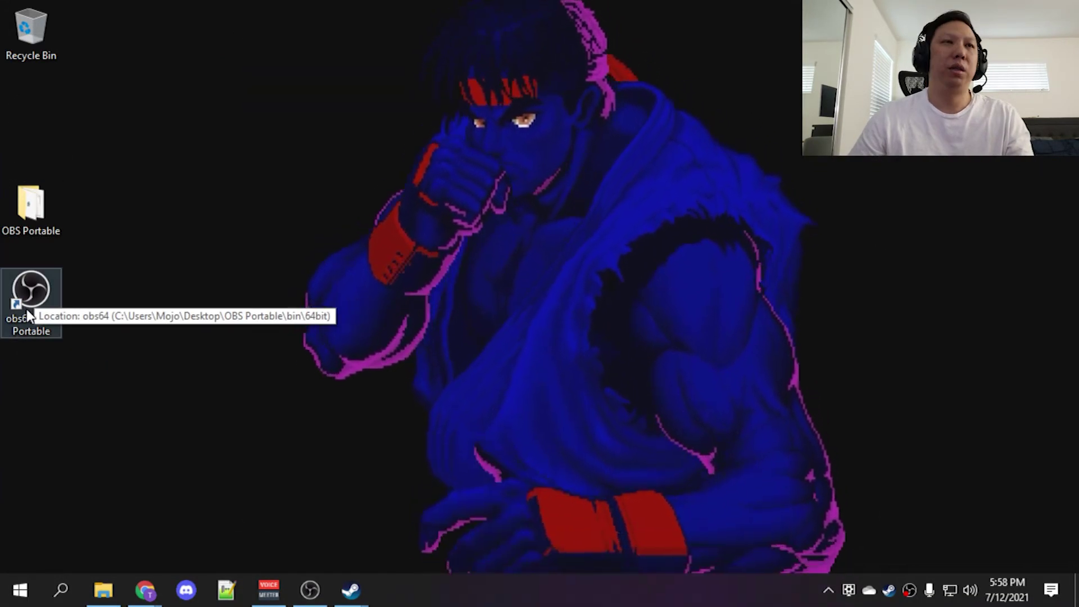
pyautogui.doubleClick(25, 309)
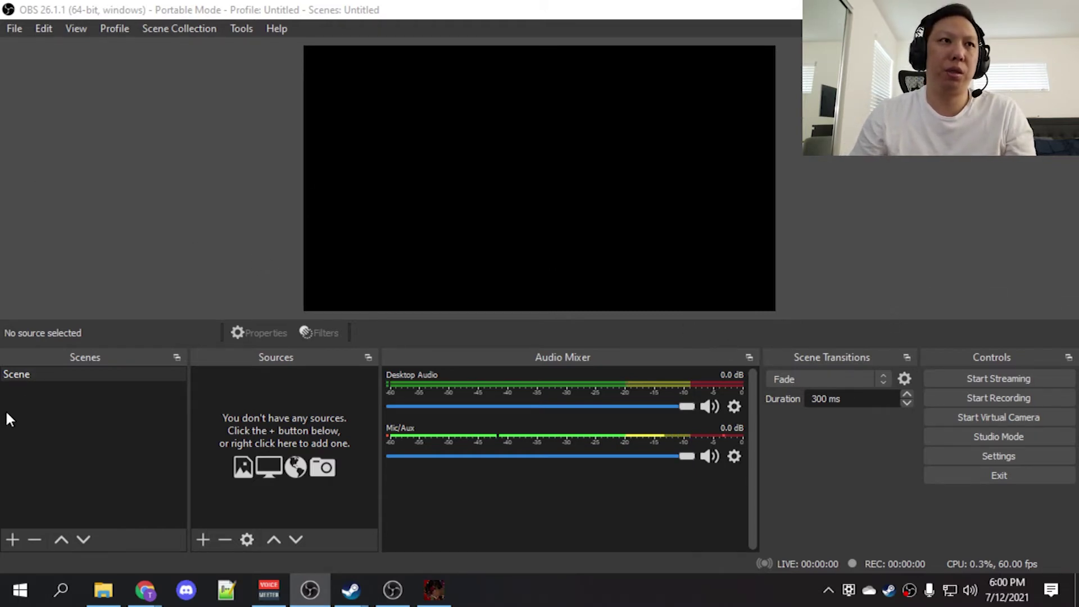
# - Add a Game Capture source in 'Capture specific window' mode targeting Guilty Gear -Strive-
pyautogui.click(201, 540)
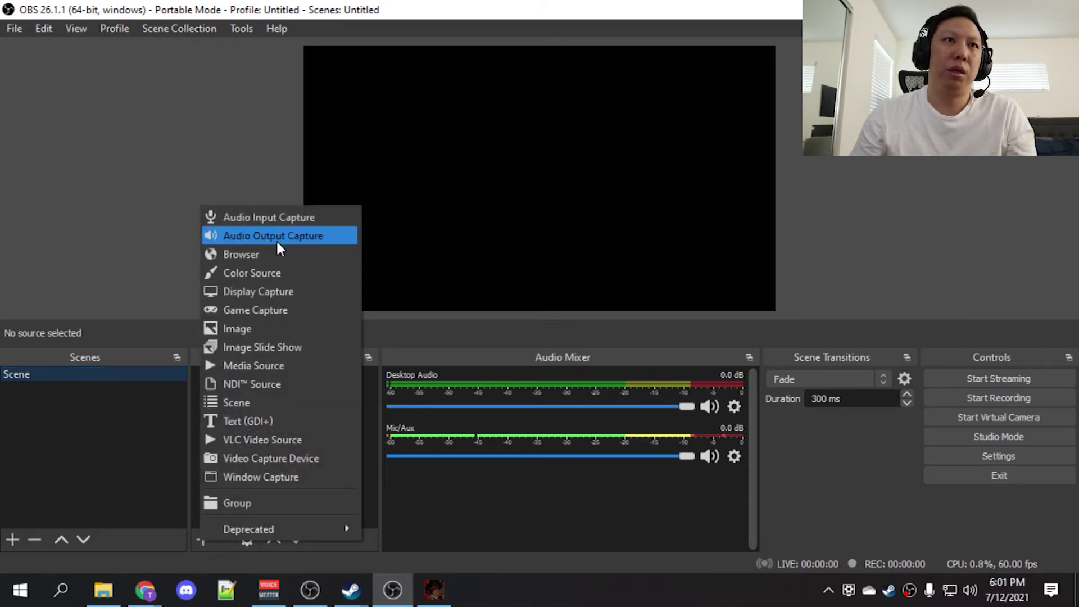
pyautogui.click(272, 312)
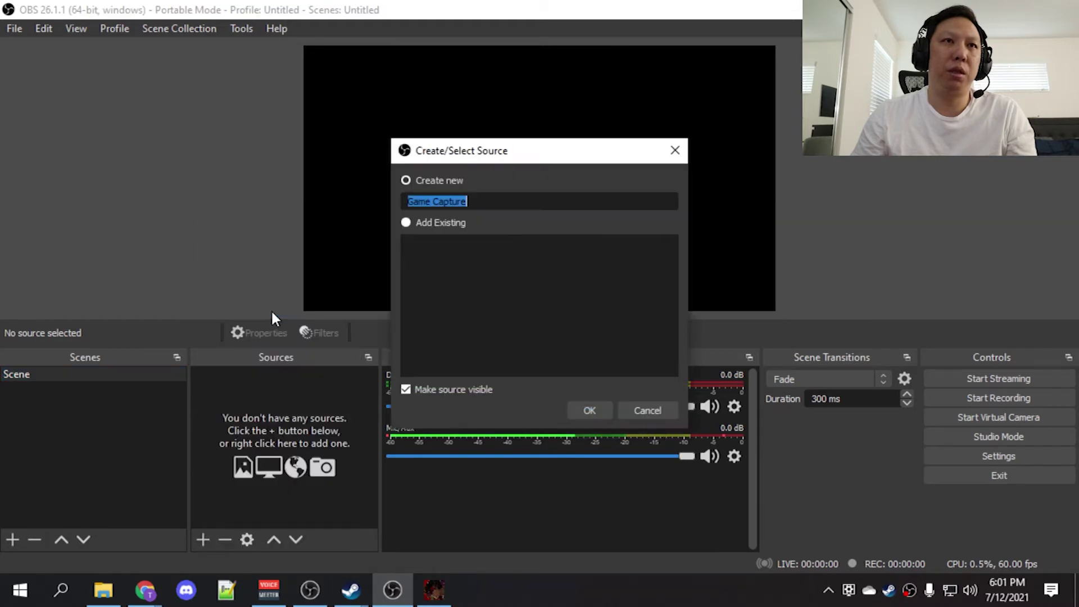
pyautogui.click(593, 407)
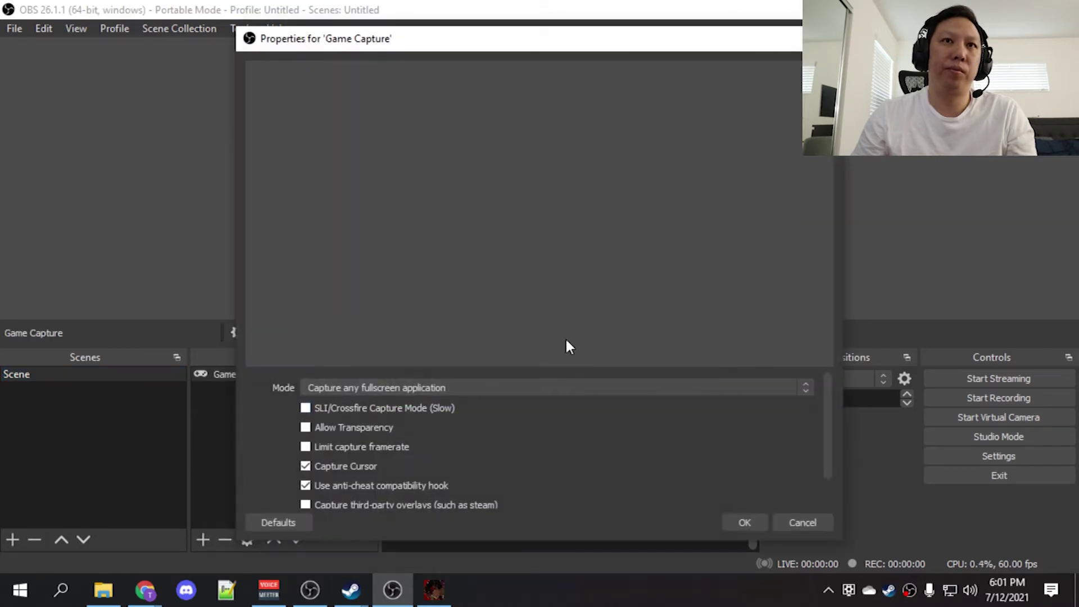
pyautogui.click(466, 387)
pyautogui.click(414, 413)
pyautogui.click(420, 376)
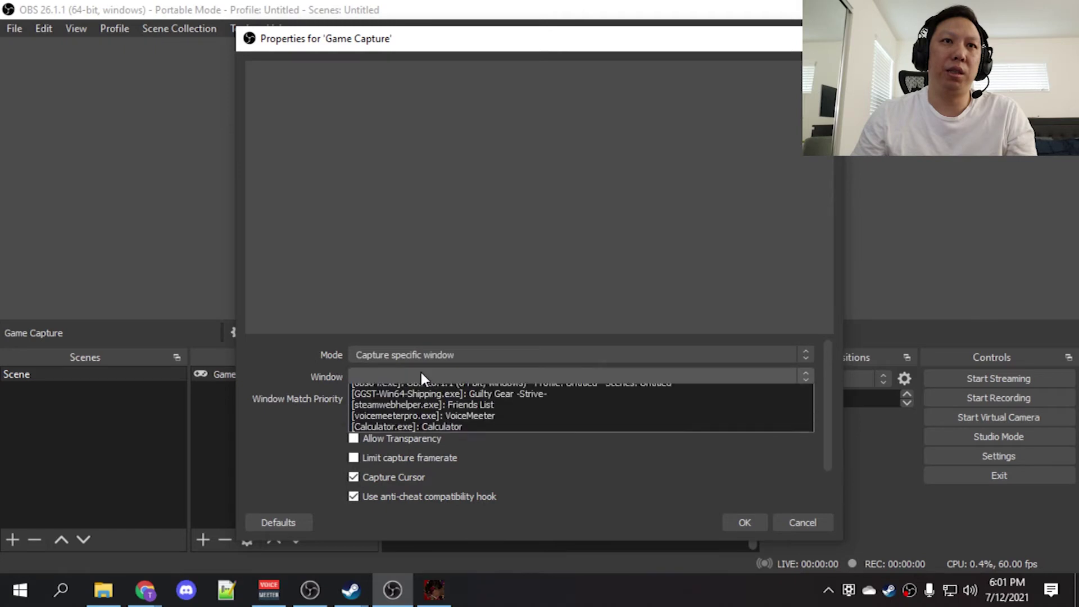
pyautogui.click(444, 412)
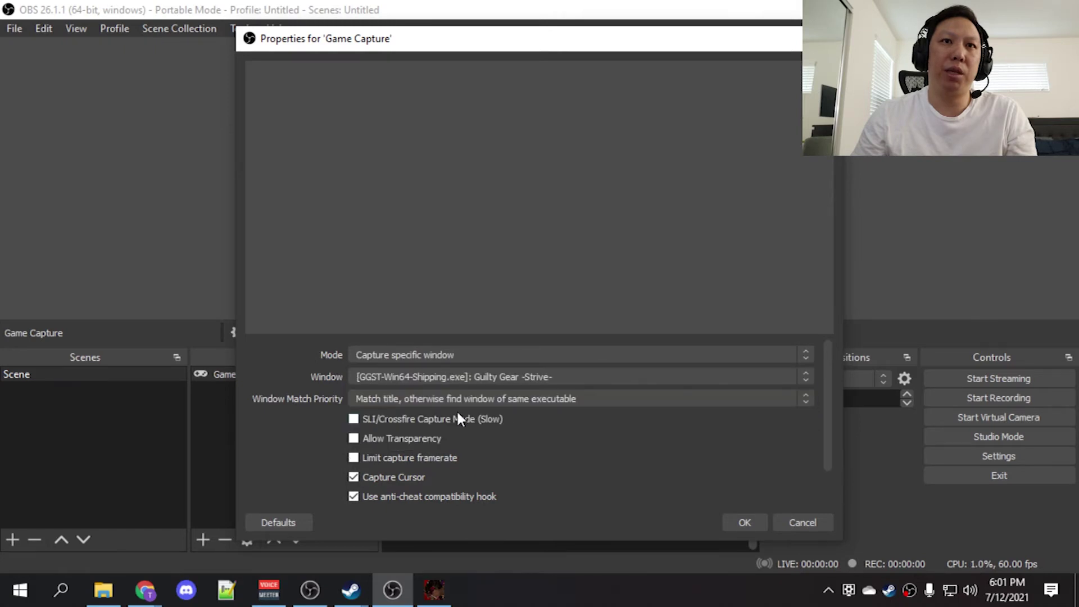
pyautogui.click(746, 521)
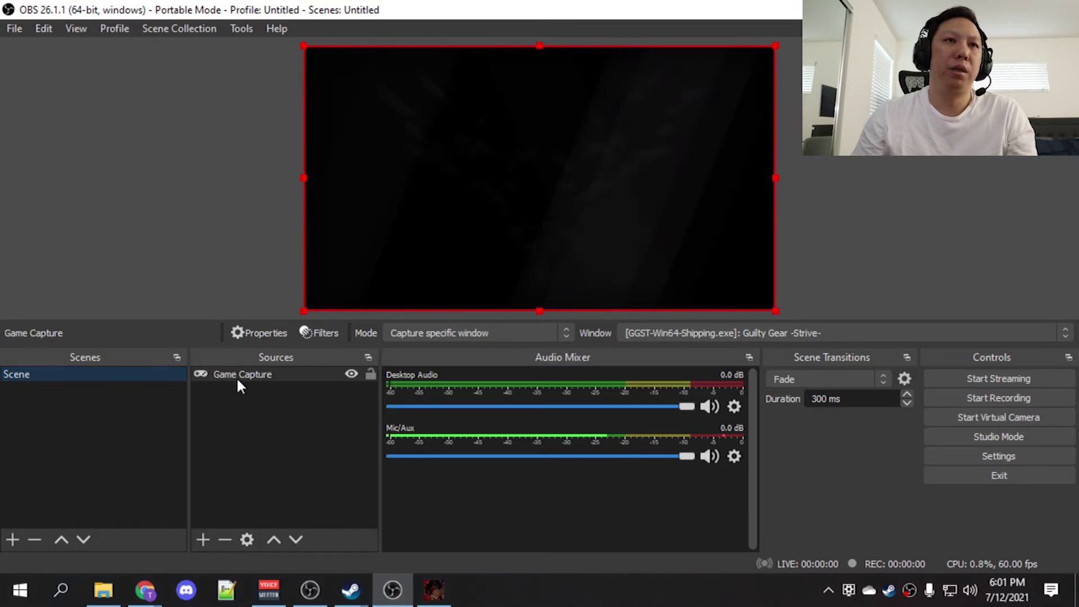
# - Open the Game Capture source's Filters window, then shrink it and move it up and left
pyautogui.rightClick(239, 376)
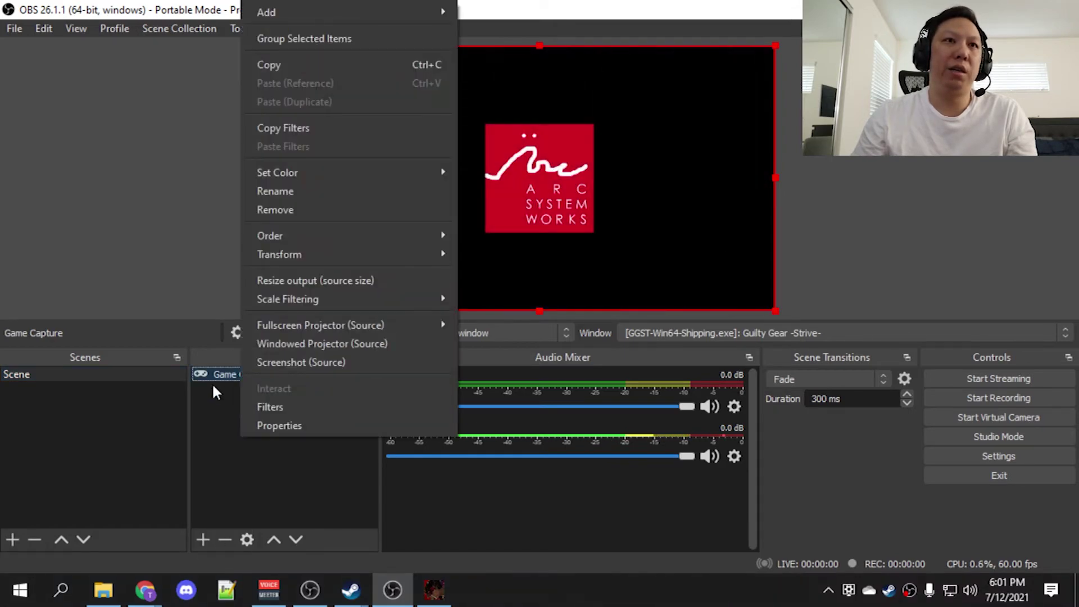
pyautogui.click(211, 382)
pyautogui.rightClick(221, 372)
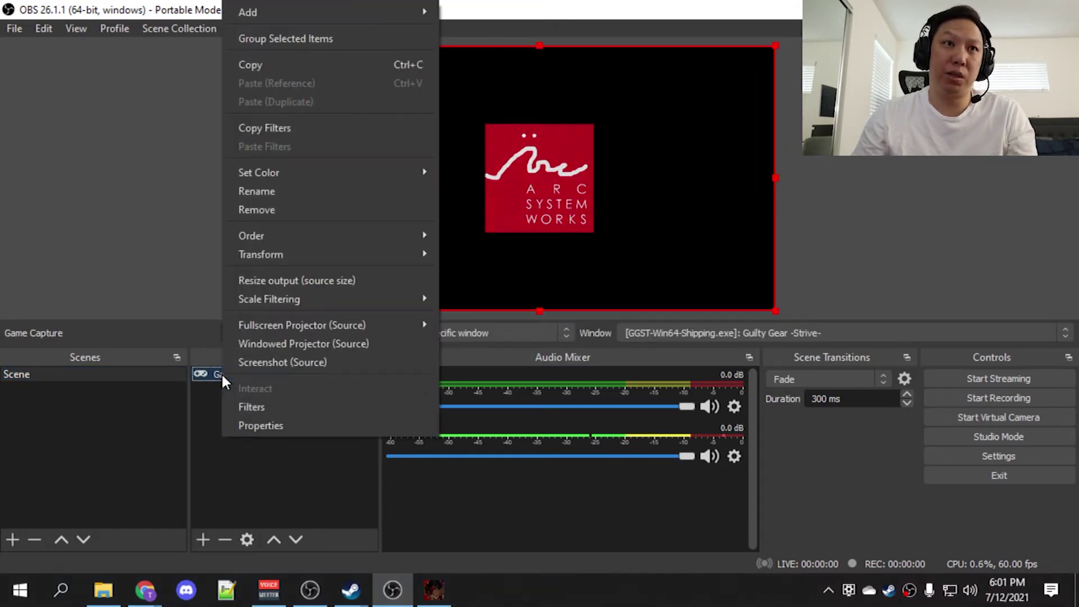
pyautogui.click(257, 405)
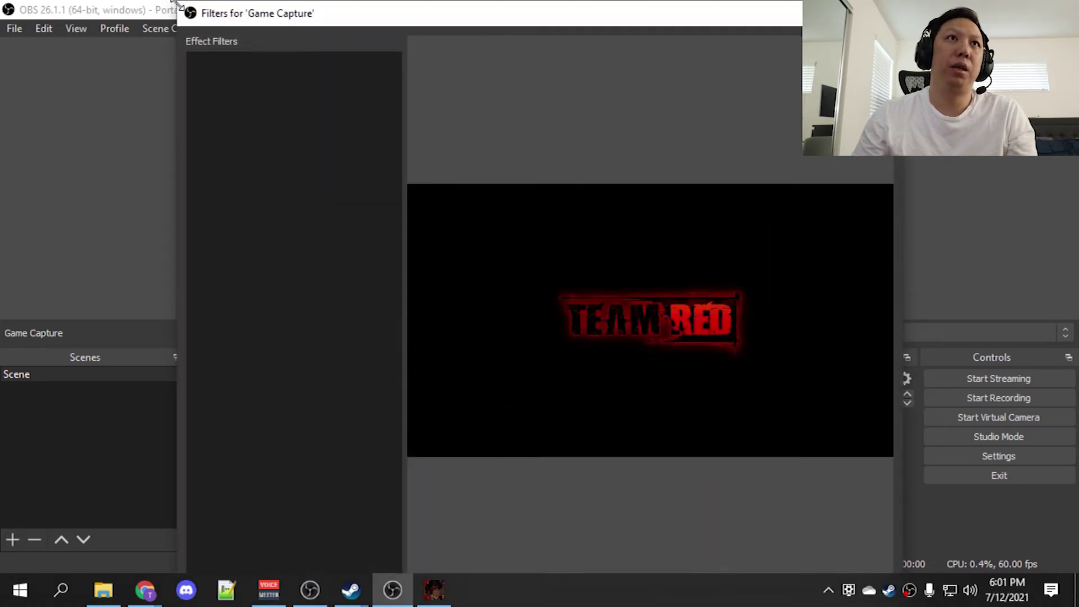
pyautogui.moveTo(176, 2); pyautogui.dragTo(326, 171)
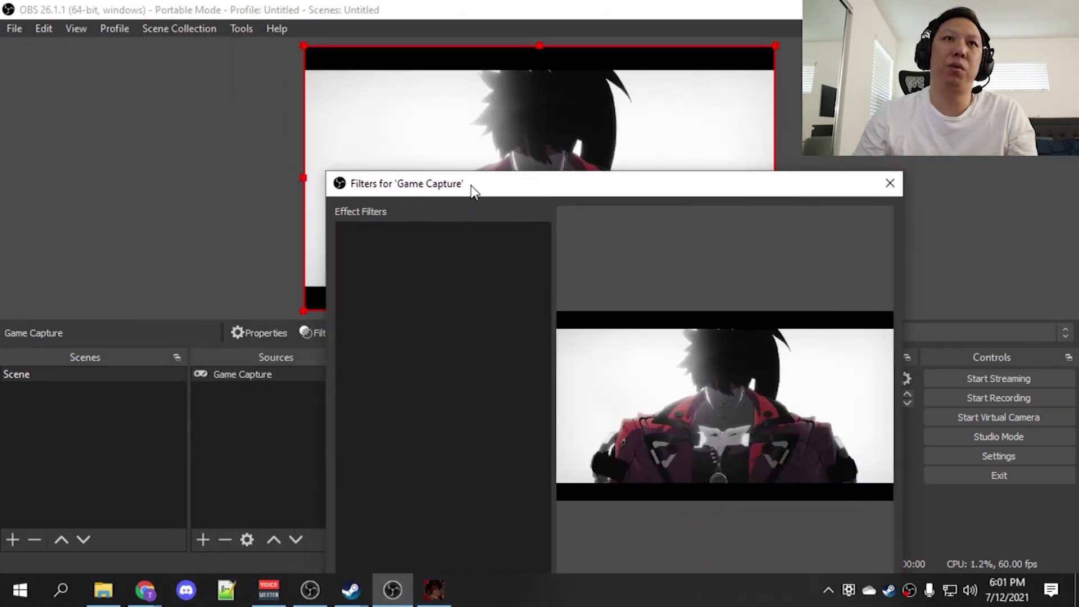
pyautogui.moveTo(471, 191); pyautogui.dragTo(378, 50)
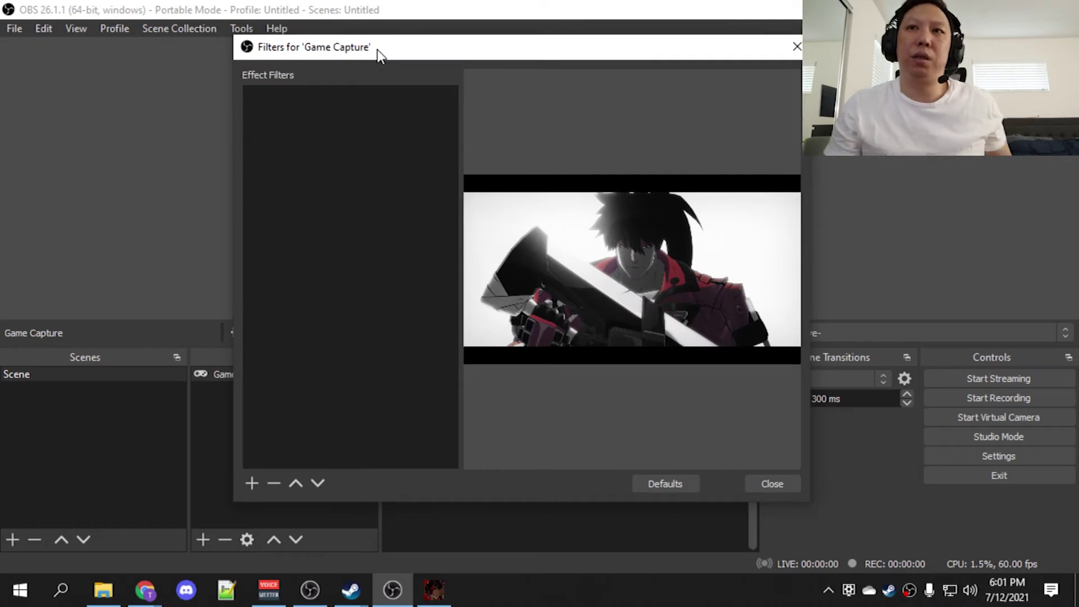
# - Add a Dedicated NDI output filter named 'Clean Footage' and mute the Mic/Aux input
pyautogui.click(251, 484)
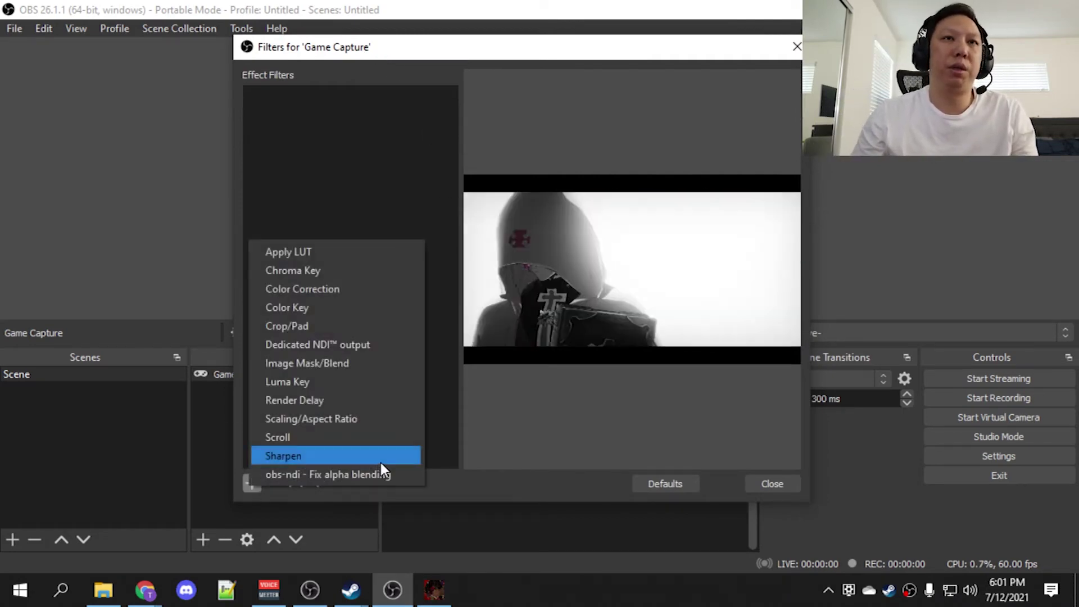
pyautogui.click(363, 344)
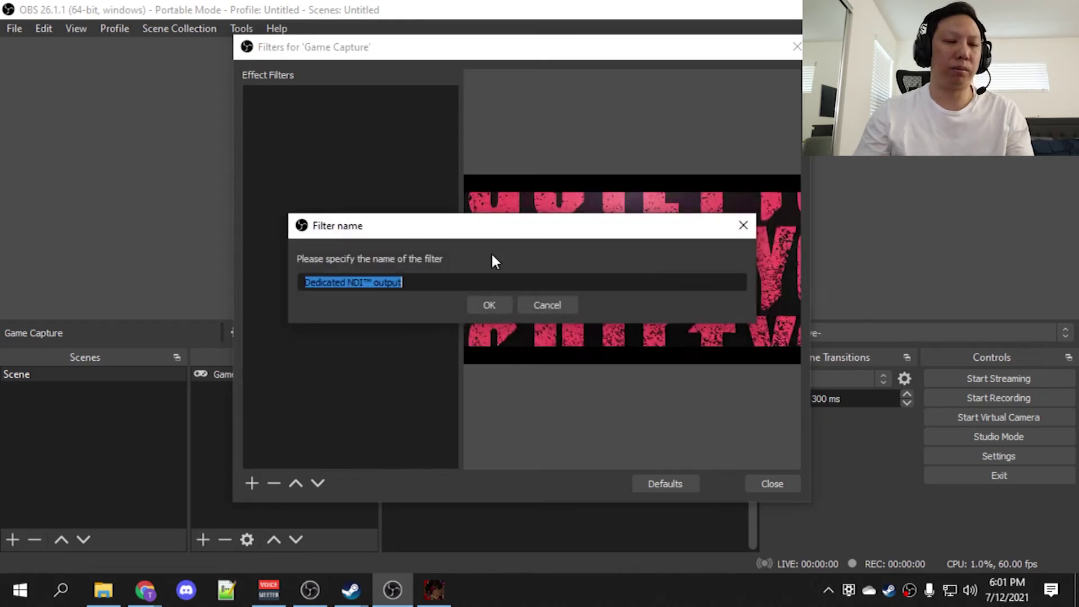
pyautogui.write('Cle')
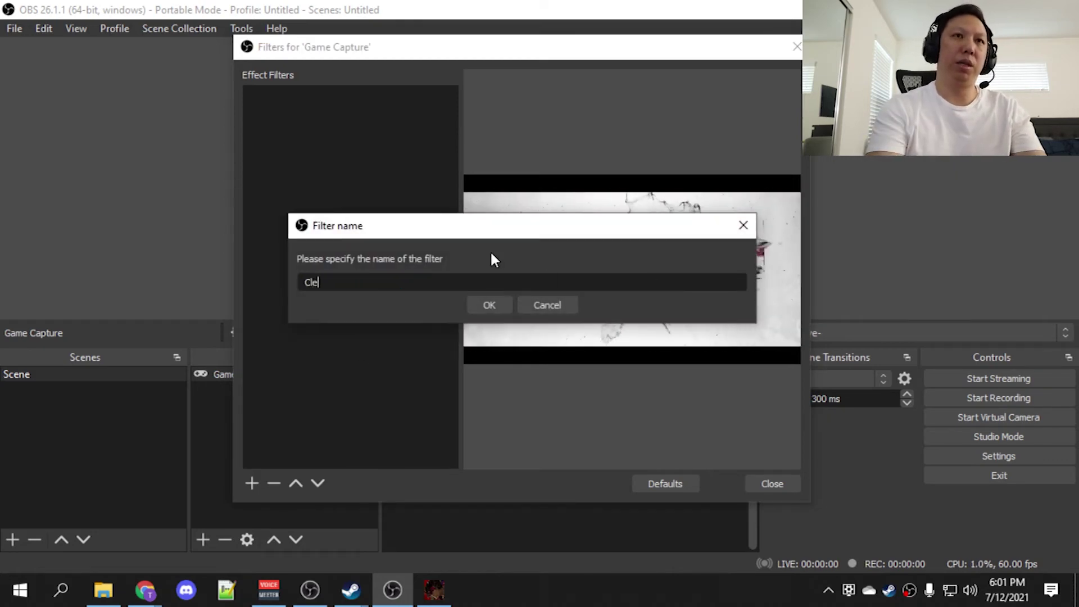
pyautogui.write('an Footage')
pyautogui.press('Return')
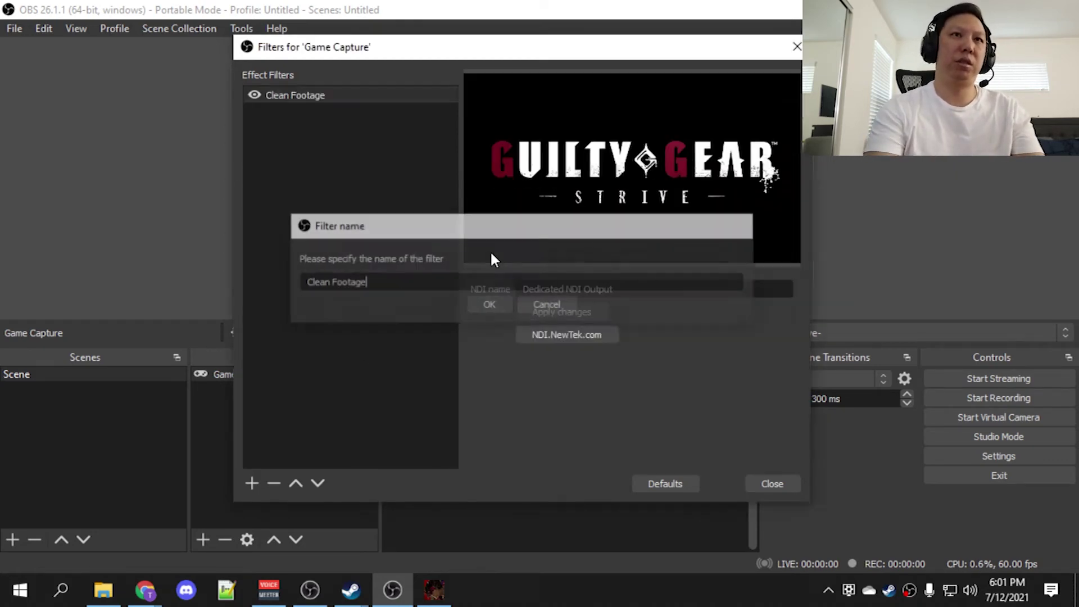
pyautogui.click(771, 483)
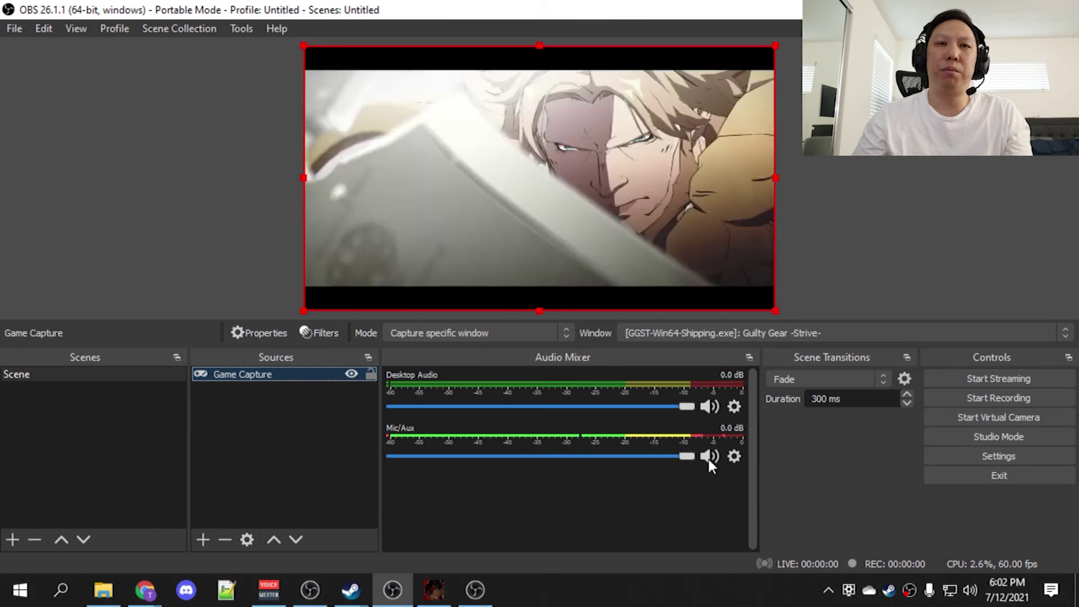
pyautogui.click(709, 457)
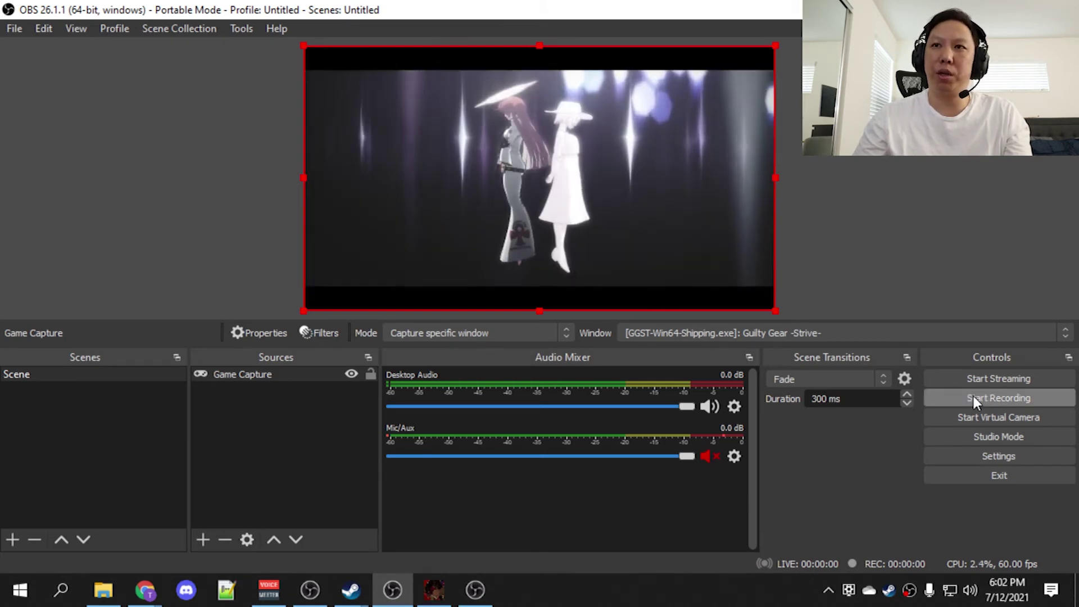
pyautogui.hotkey('alt', 'Tab')
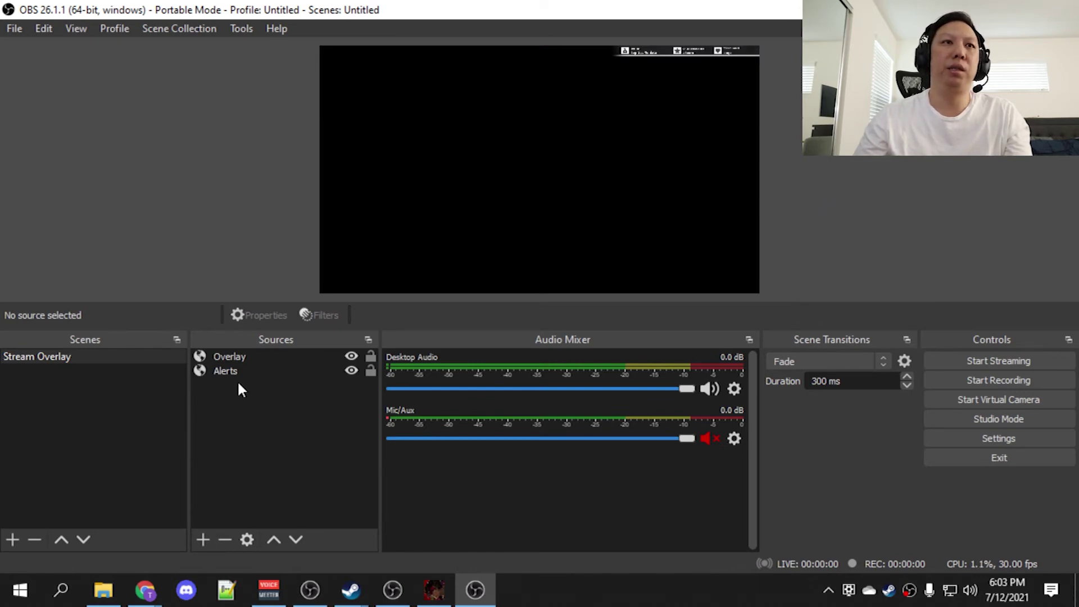
# - Select the Alerts source, fire a test follow alert, and lower Desktop Audio to -3.6 dB
pyautogui.click(256, 356)
pyautogui.keyDown('ctrl'); pyautogui.click(249, 371); pyautogui.keyUp('ctrl')
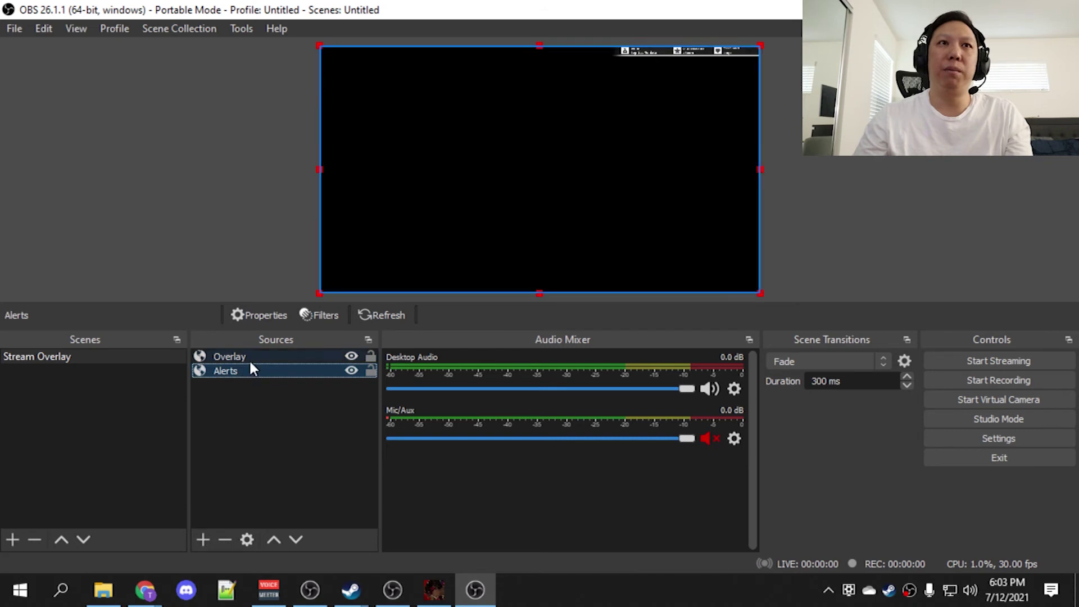
pyautogui.click(251, 357)
pyautogui.click(253, 372)
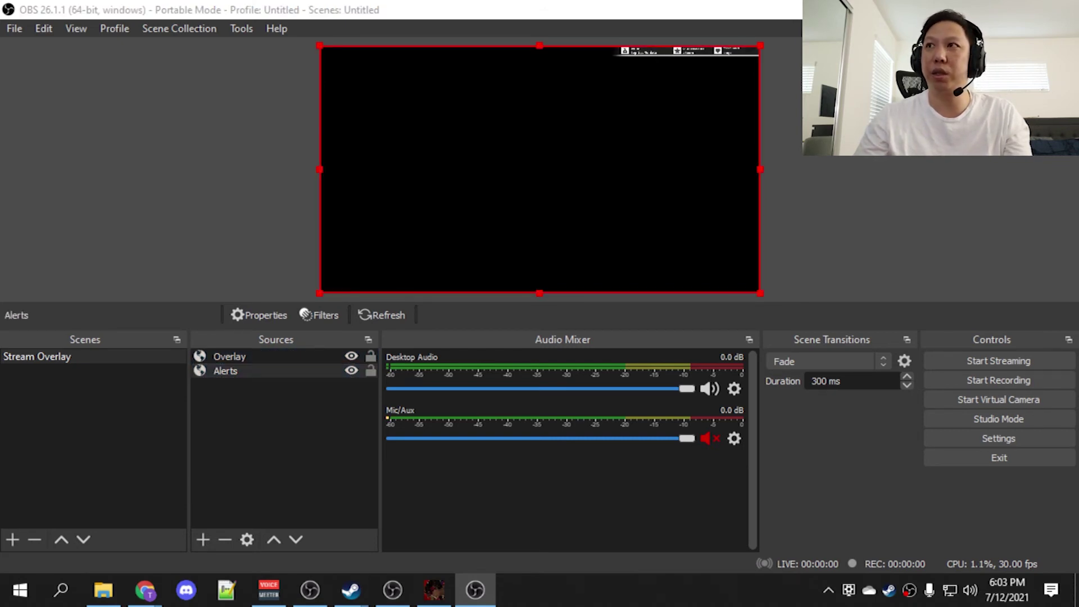
pyautogui.hotkey('alt', 'Tab')
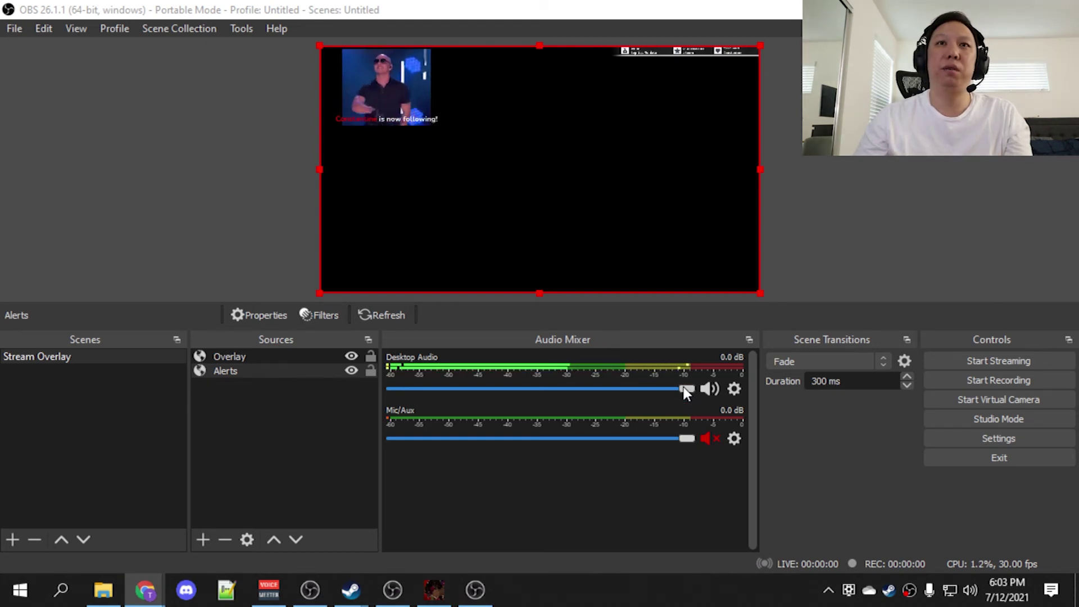
pyautogui.moveTo(683, 386); pyautogui.dragTo(638, 385)
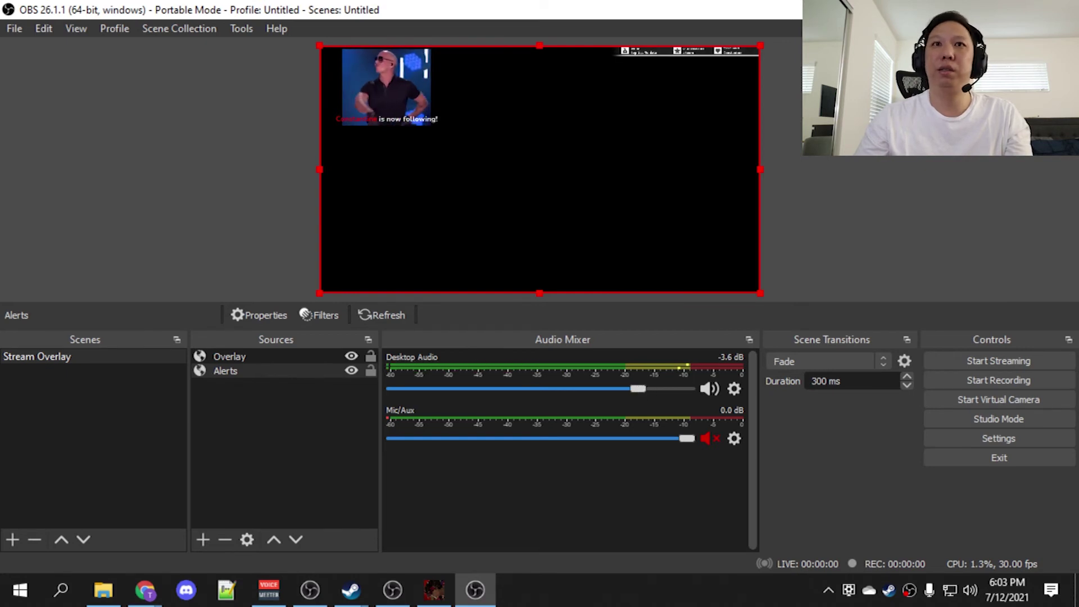
# - Add an NDI Source fed by Dedicated NDI Output, stretch it to fill the canvas, and layer it below Overlay and Alerts
pyautogui.click(249, 501)
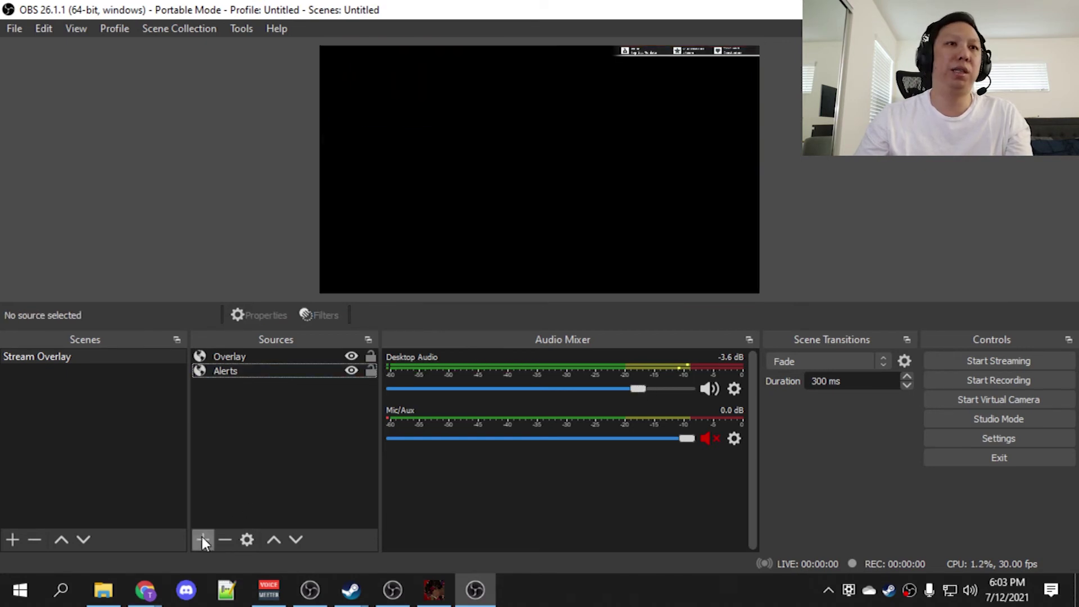
pyautogui.click(201, 539)
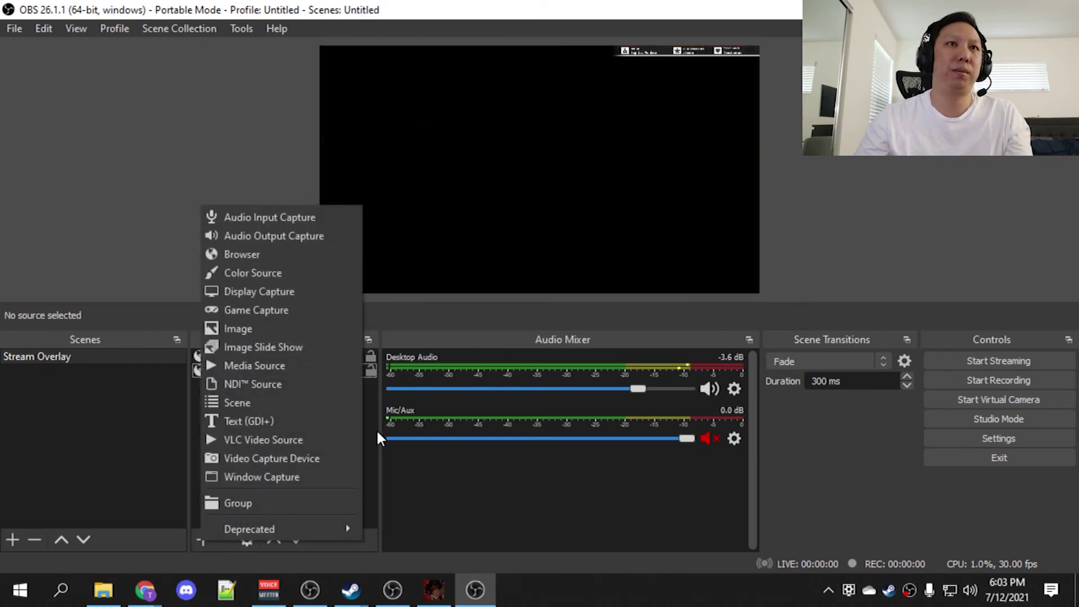
pyautogui.click(258, 385)
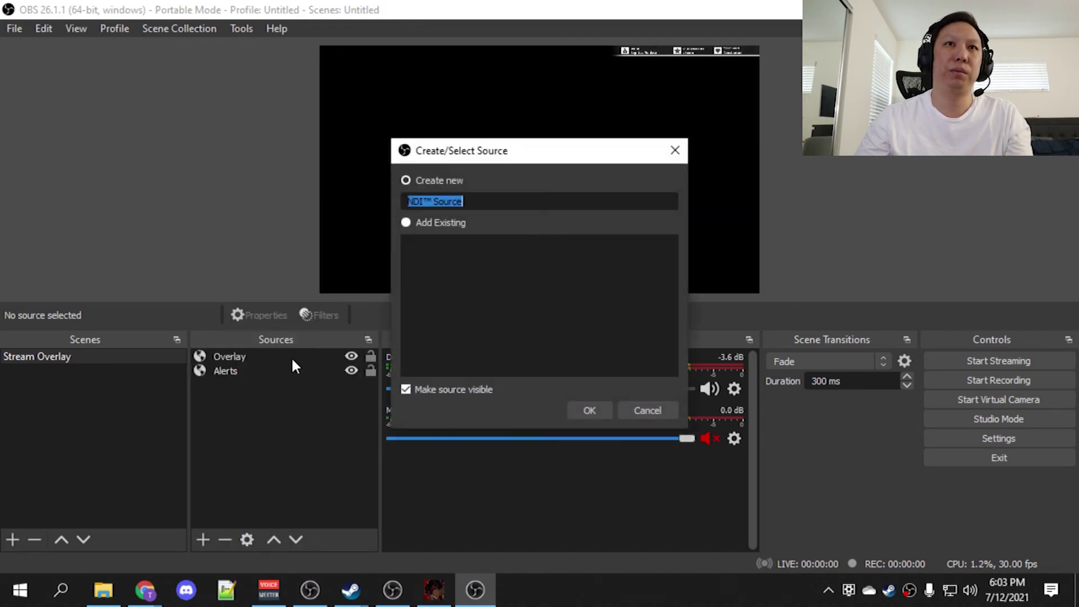
pyautogui.click(589, 411)
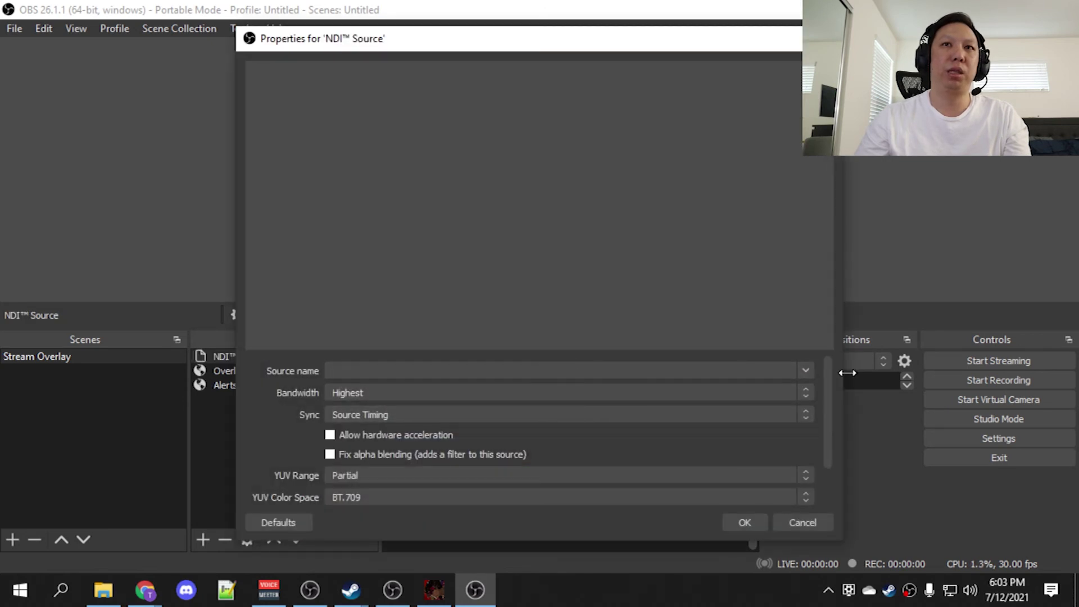
pyautogui.click(804, 370)
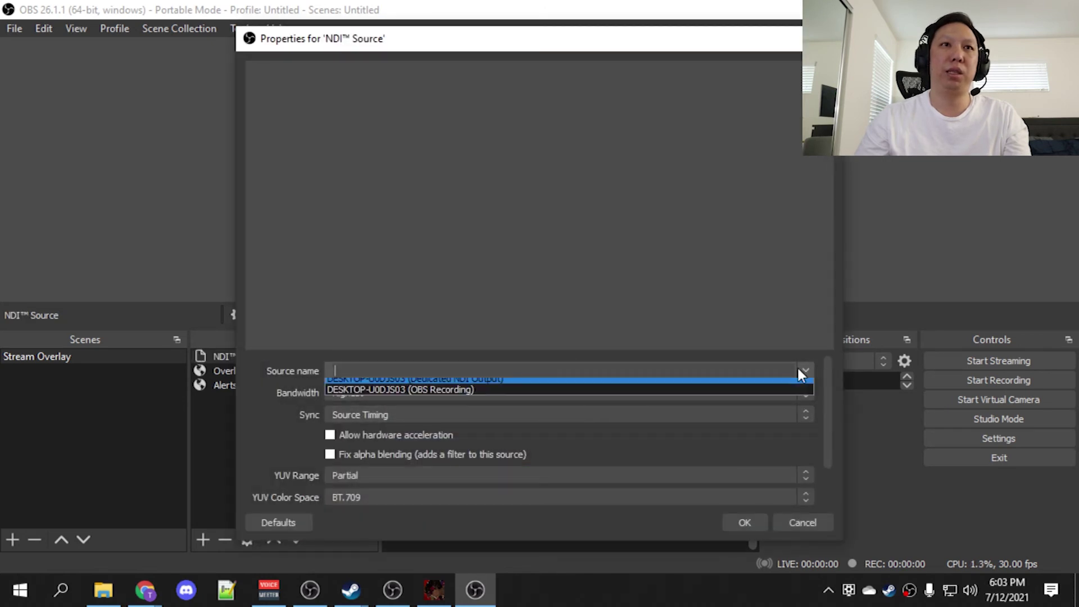
pyautogui.click(647, 383)
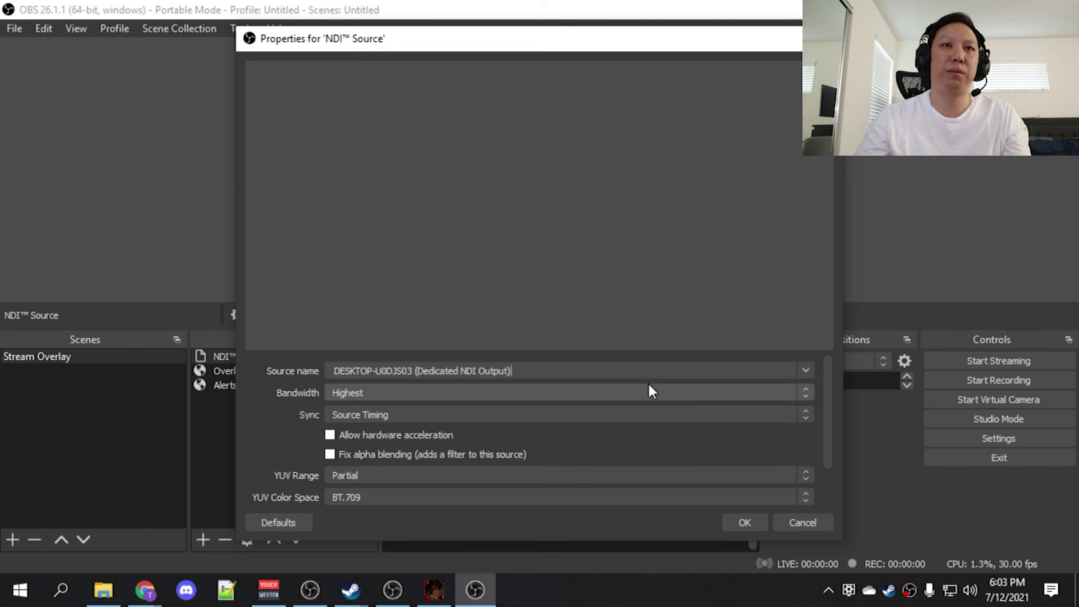
pyautogui.click(744, 522)
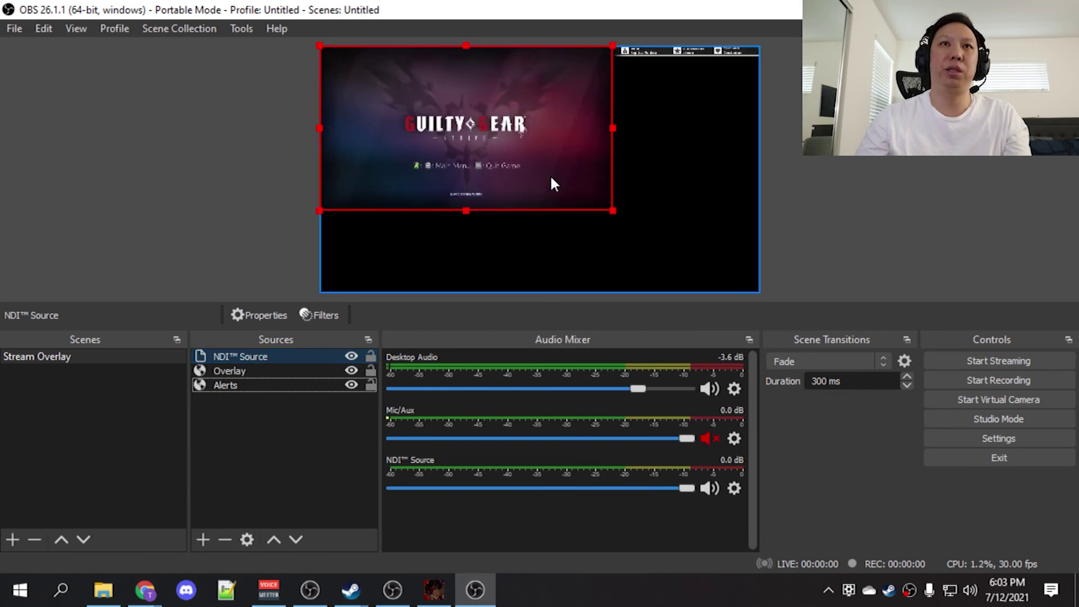
pyautogui.moveTo(611, 210); pyautogui.dragTo(752, 276)
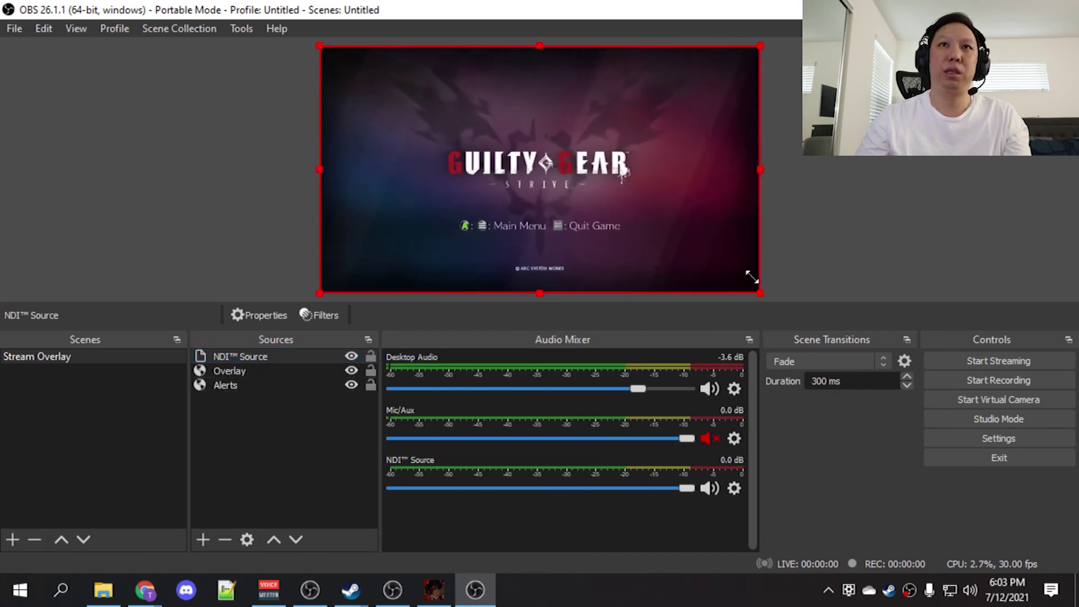
pyautogui.moveTo(241, 355); pyautogui.dragTo(239, 417)
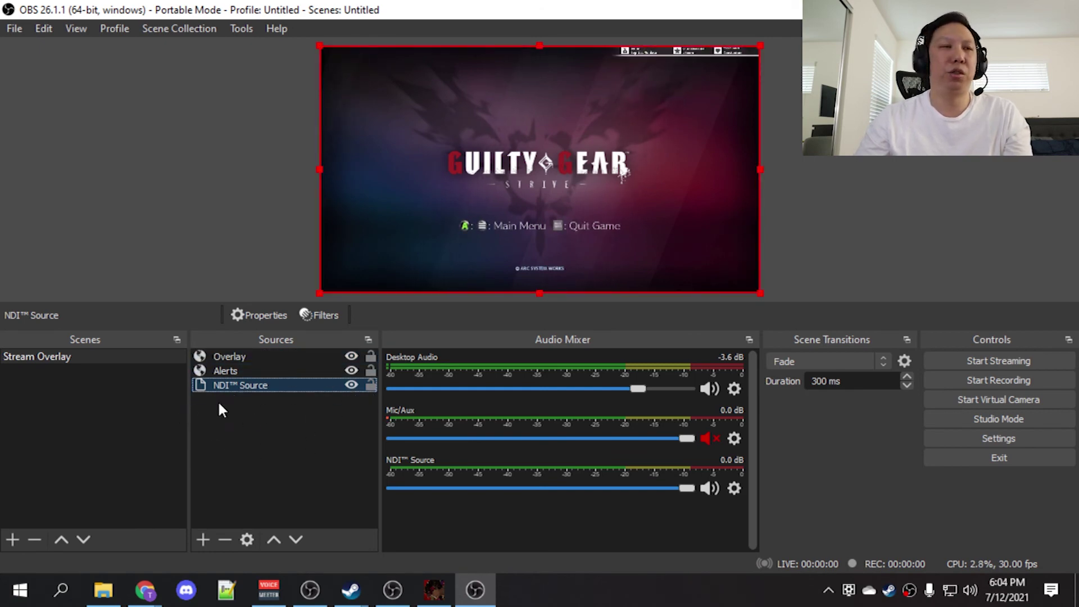
# - Select Alerts, fire a test follow alert in Chrome, and watch it play over the NDI game footage
pyautogui.click(232, 355)
pyautogui.click(234, 370)
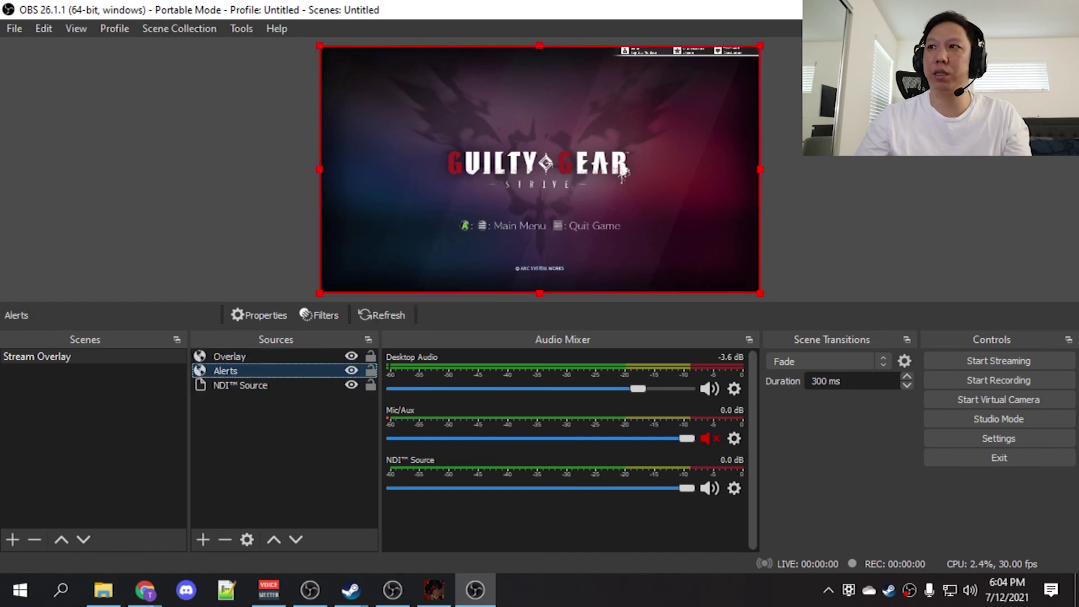
pyautogui.hotkey('alt', 'Tab')
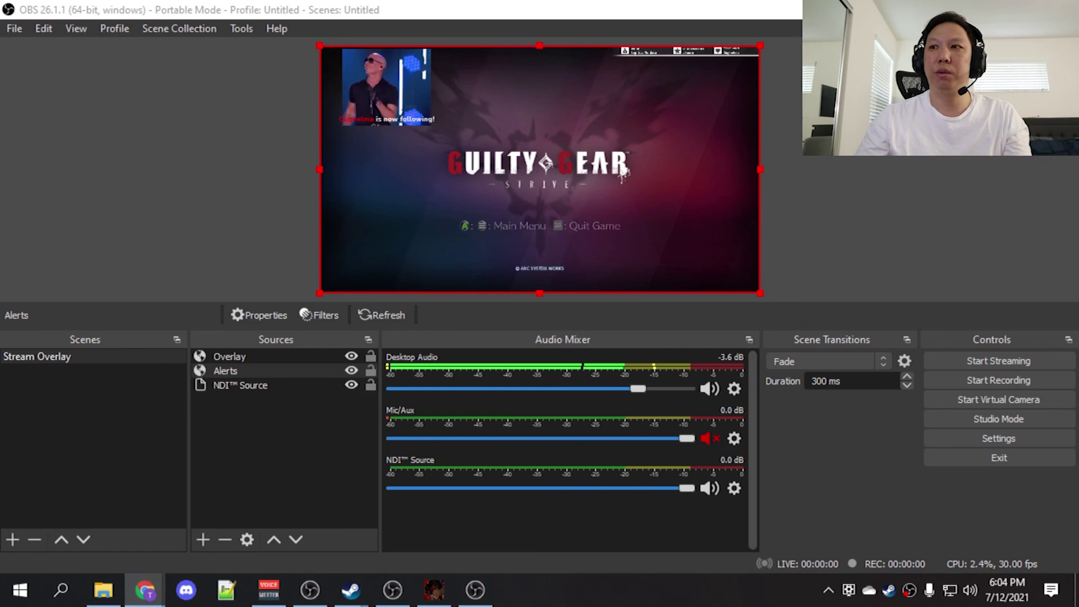
pyautogui.hotkey('alt', 'Tab')
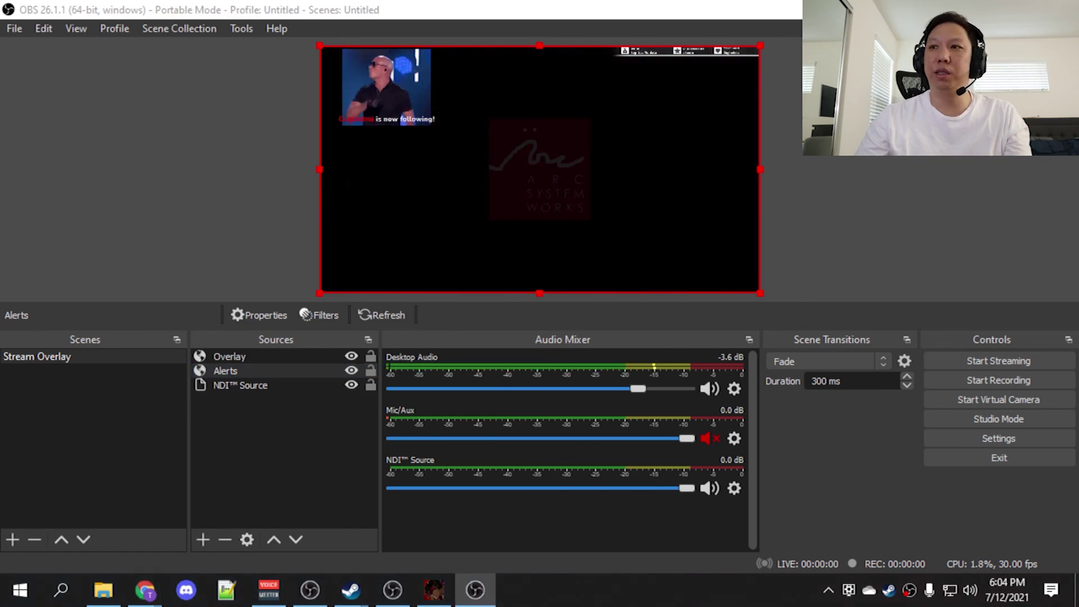
pyautogui.hotkey('alt', 'Tab')
pyautogui.hotkey('alt', 'Tab')
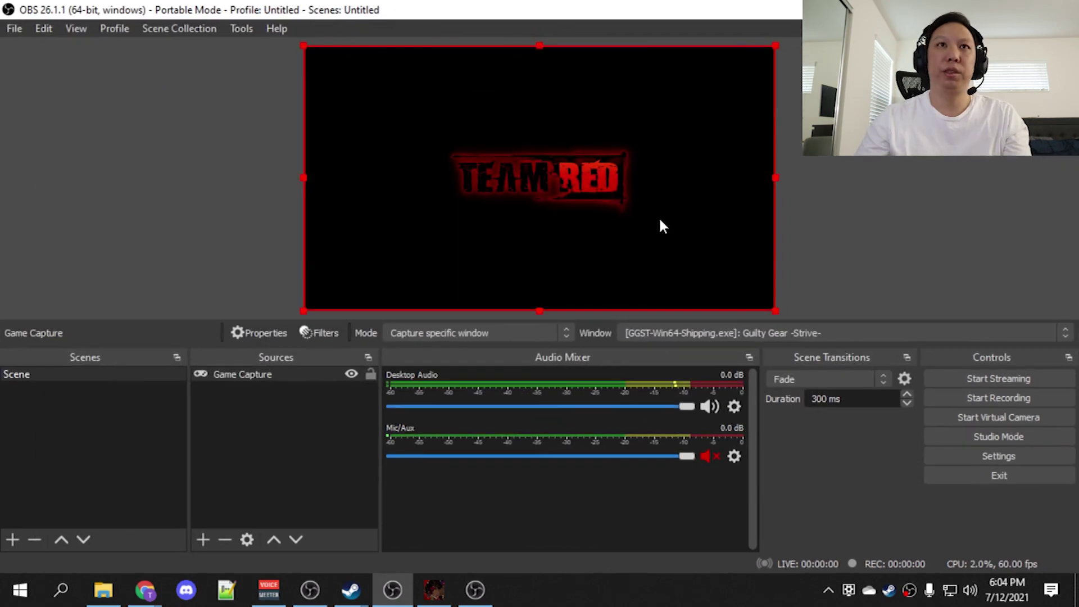